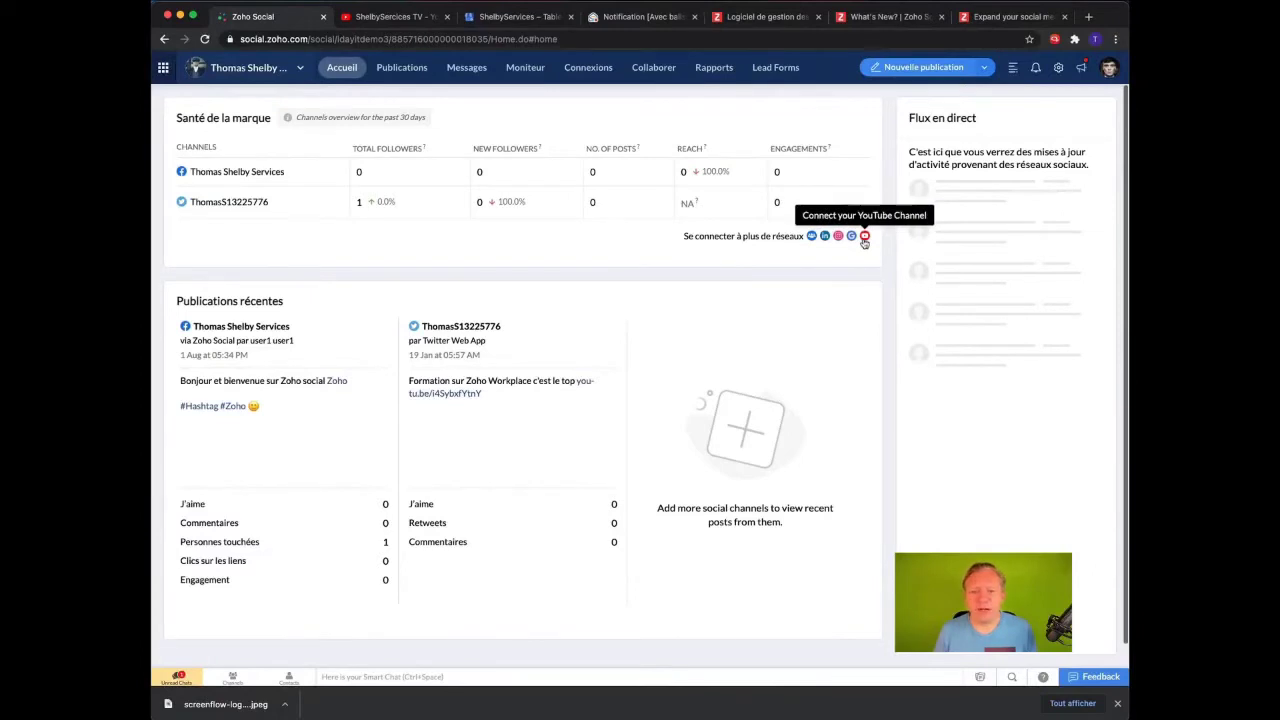
Connect the ShelbySercices TV YouTube channel to the brand, authorising Zoho's access to the Google account.
{"action": "left_click", "coordinate": [865, 237]}
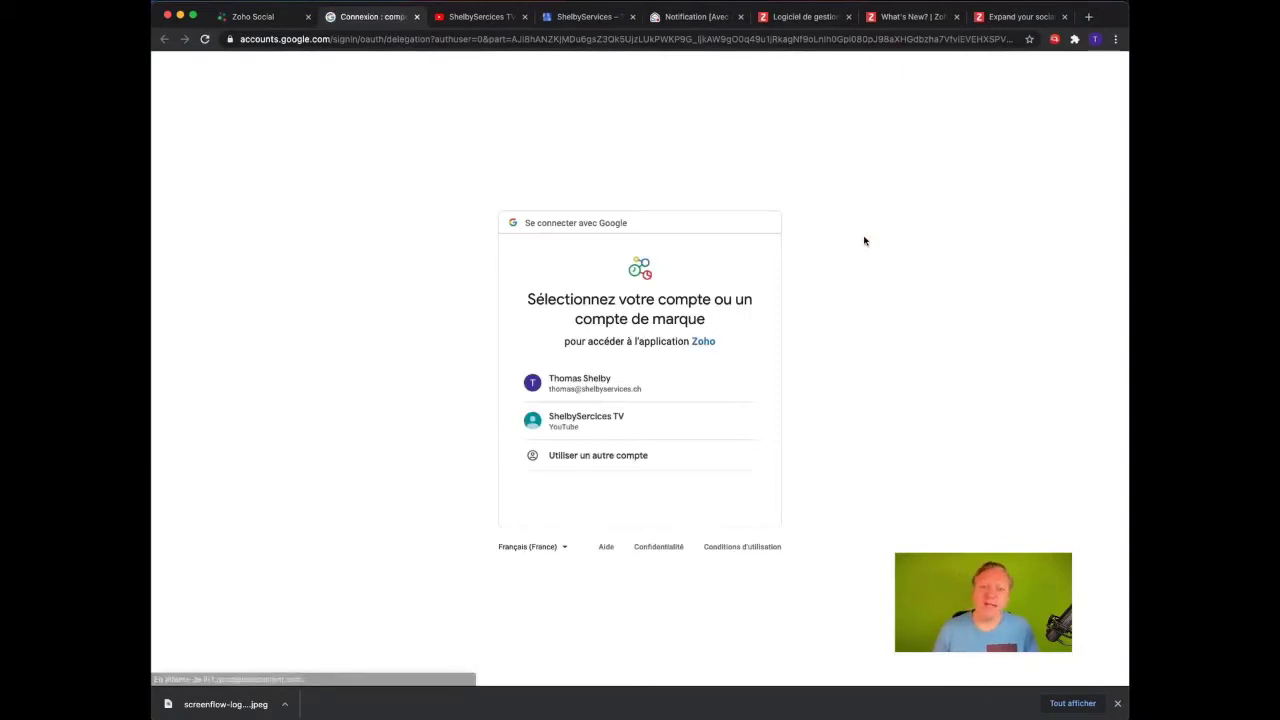
{"action": "left_click", "coordinate": [647, 427]}
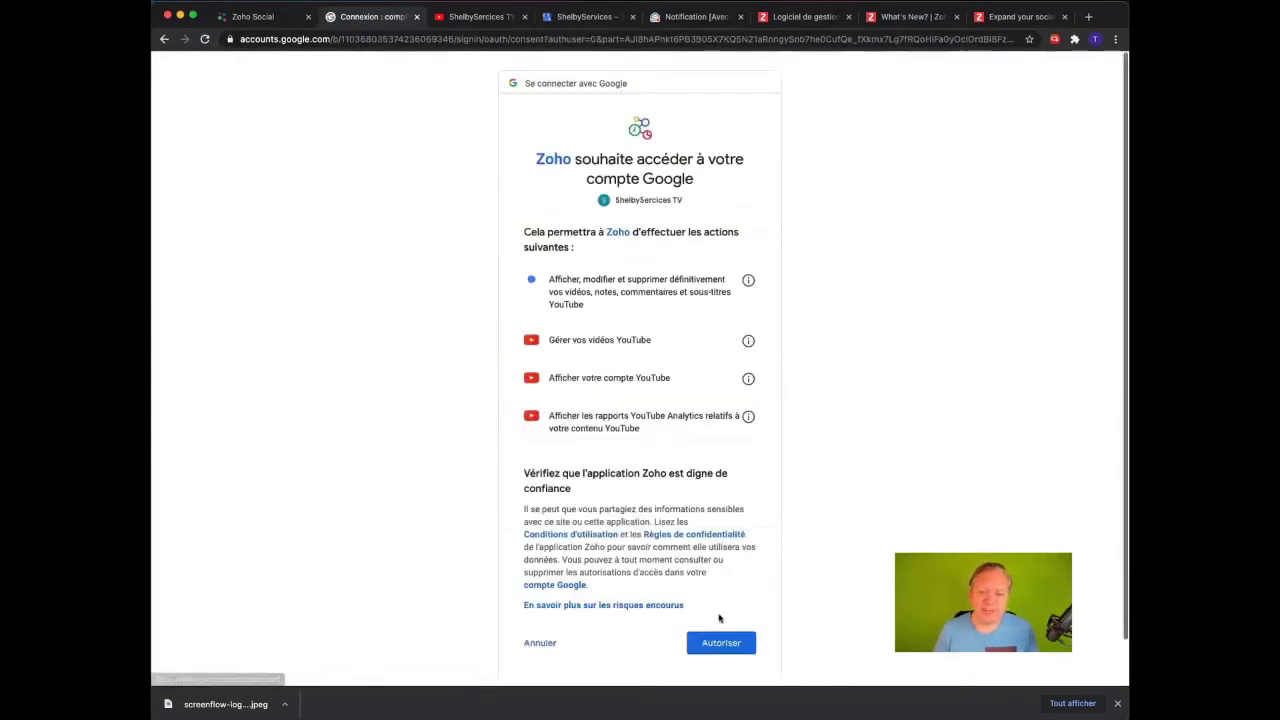
{"action": "left_click", "coordinate": [720, 644]}
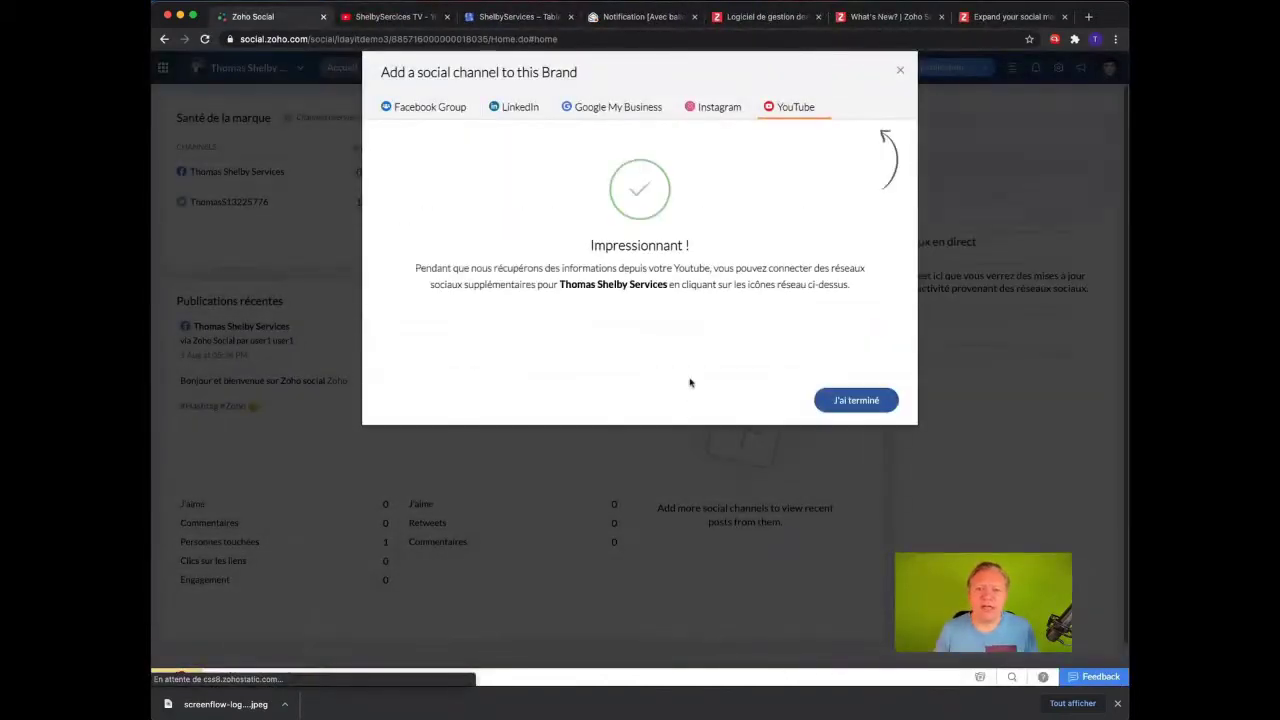
{"action": "left_click", "coordinate": [850, 400]}
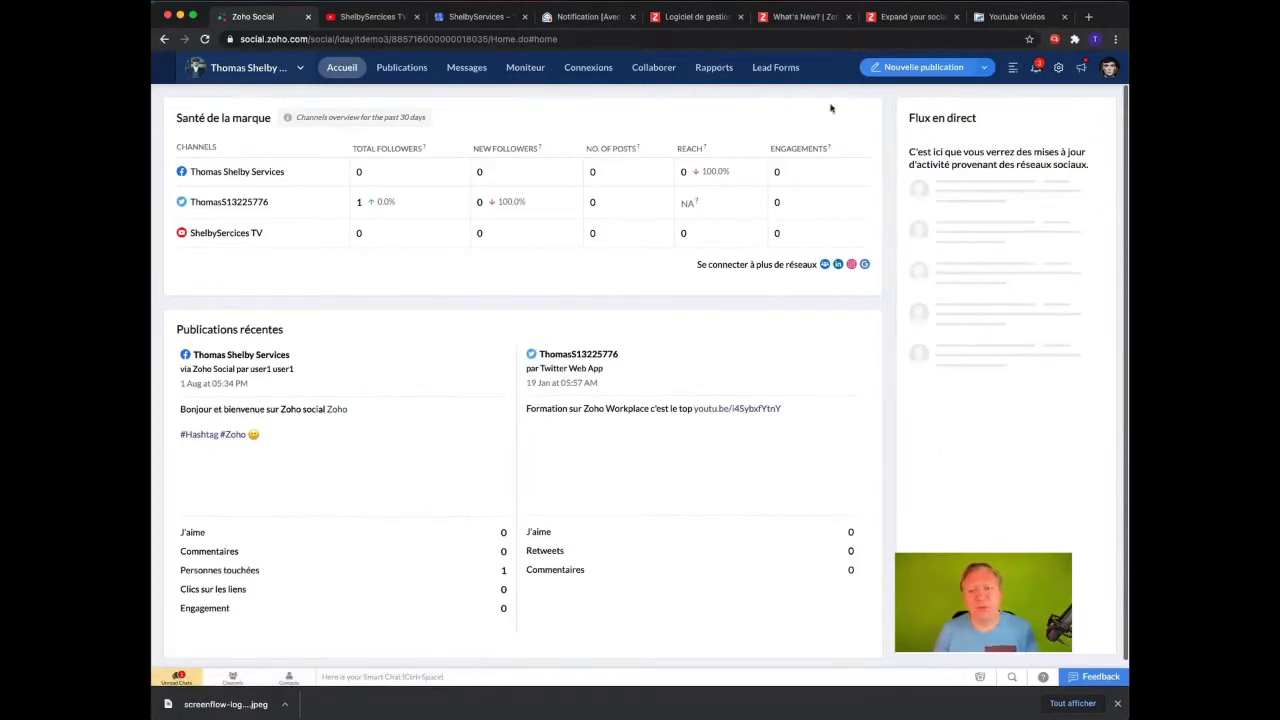
Start a new post addressed only to the YouTube channel, excluding the Facebook and Twitter channels.
{"action": "left_click", "coordinate": [917, 68]}
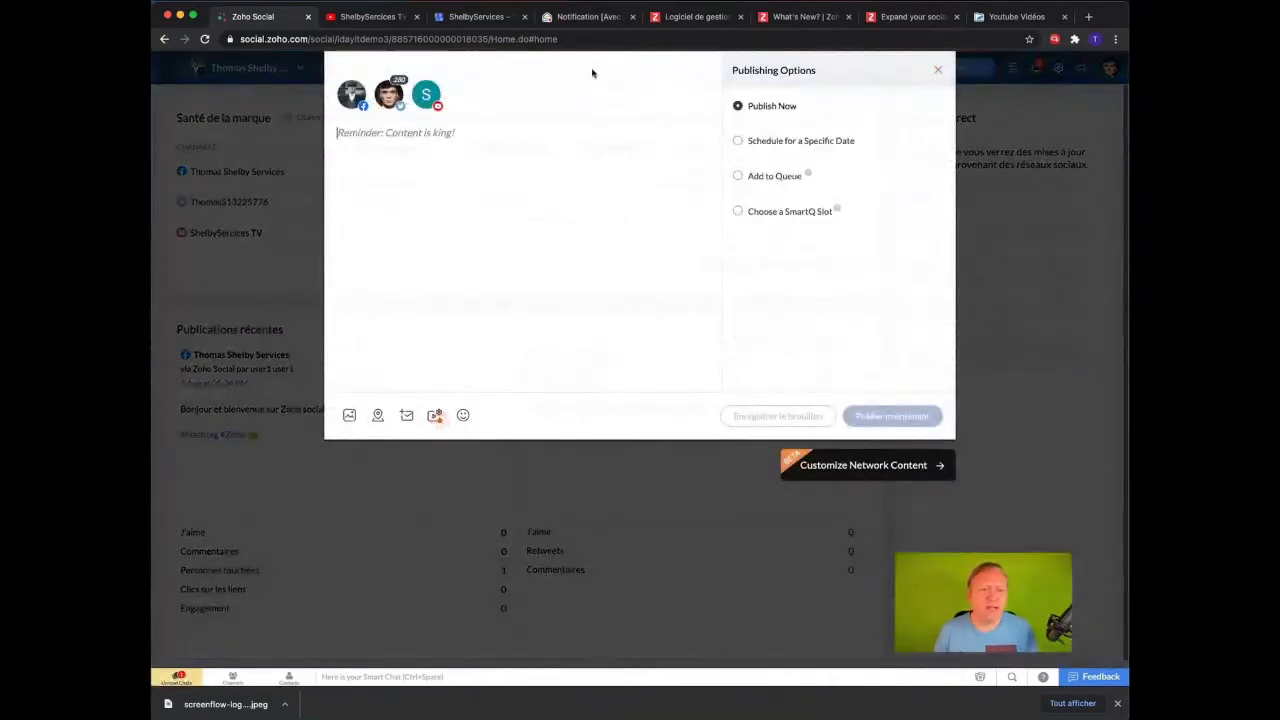
{"action": "left_click", "coordinate": [342, 108]}
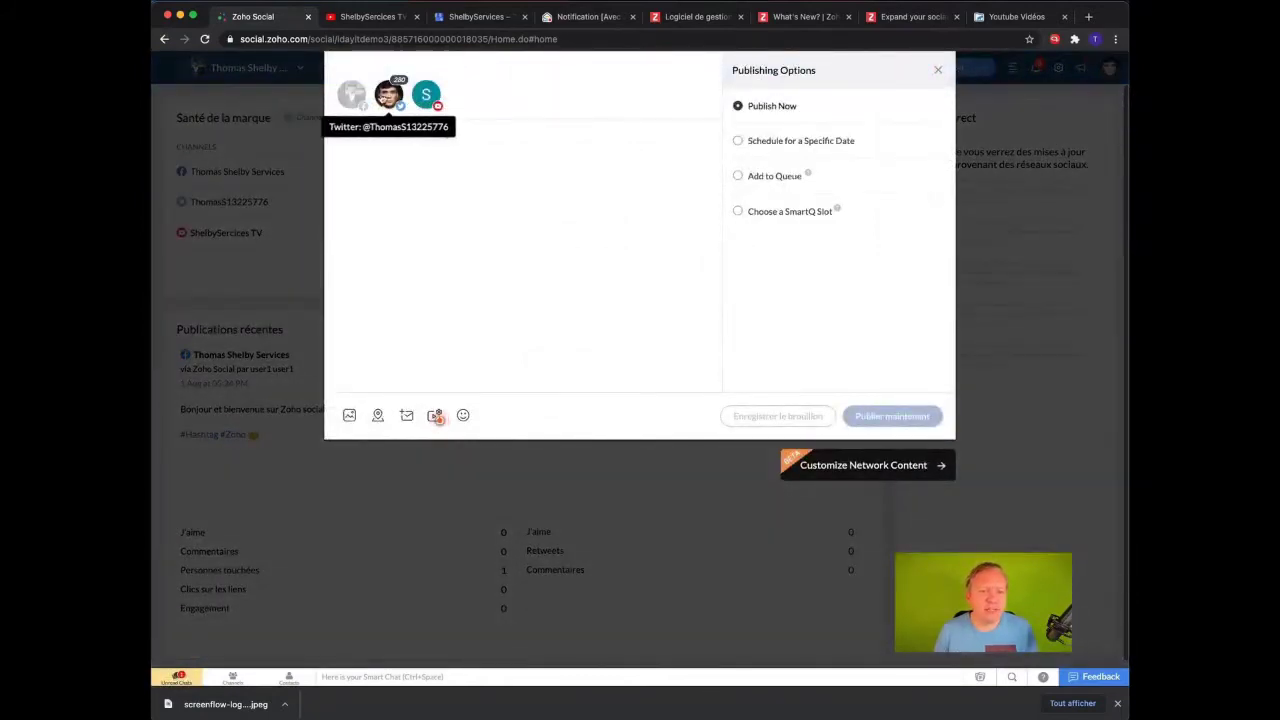
{"action": "left_click", "coordinate": [382, 100]}
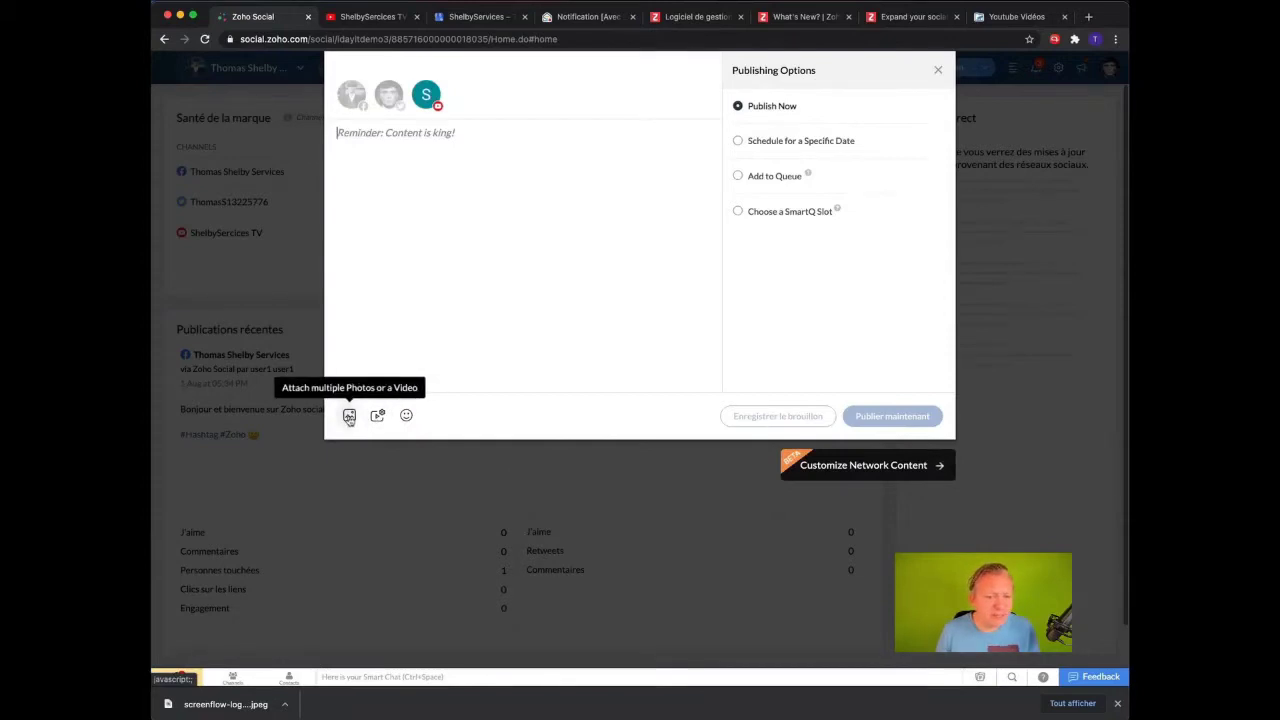
Attach StZ_ZohoSocial_PublierContenu.mp4 to the post from the Youtube Vidéos folder in Zoho WorkDrive's Marketing Sales team folder.
{"action": "left_click", "coordinate": [349, 416]}
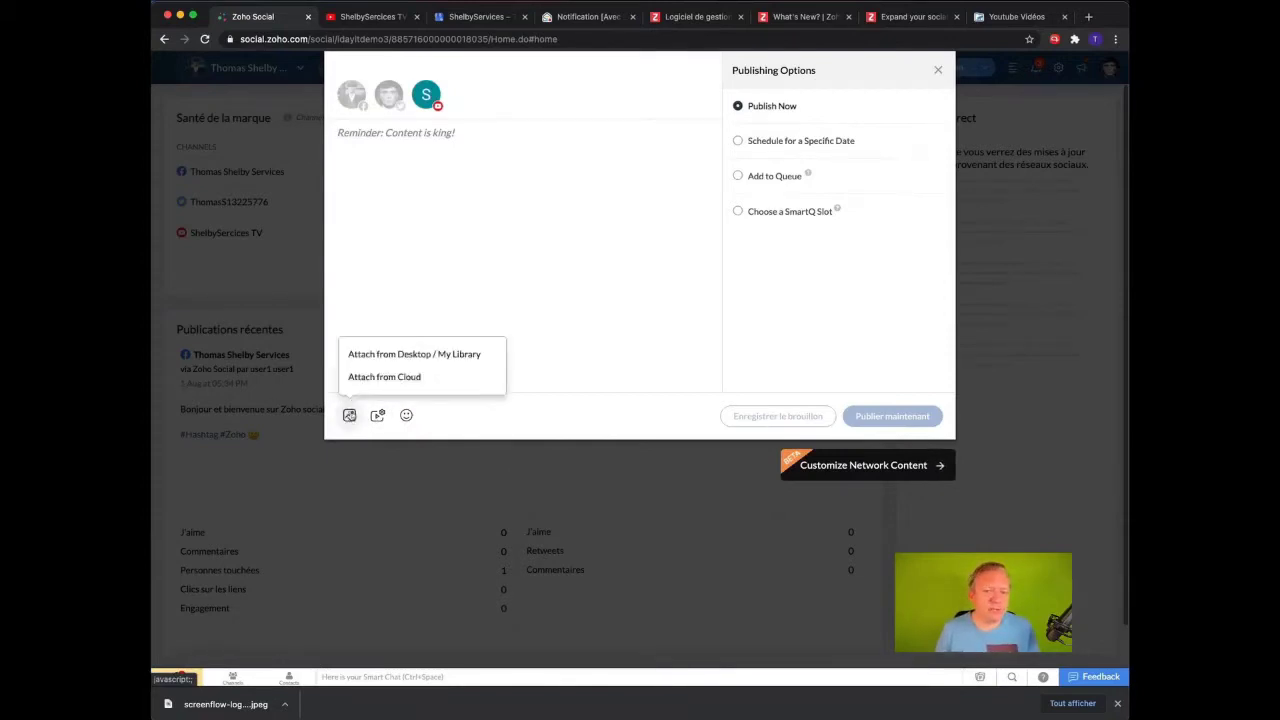
{"action": "left_click", "coordinate": [438, 382]}
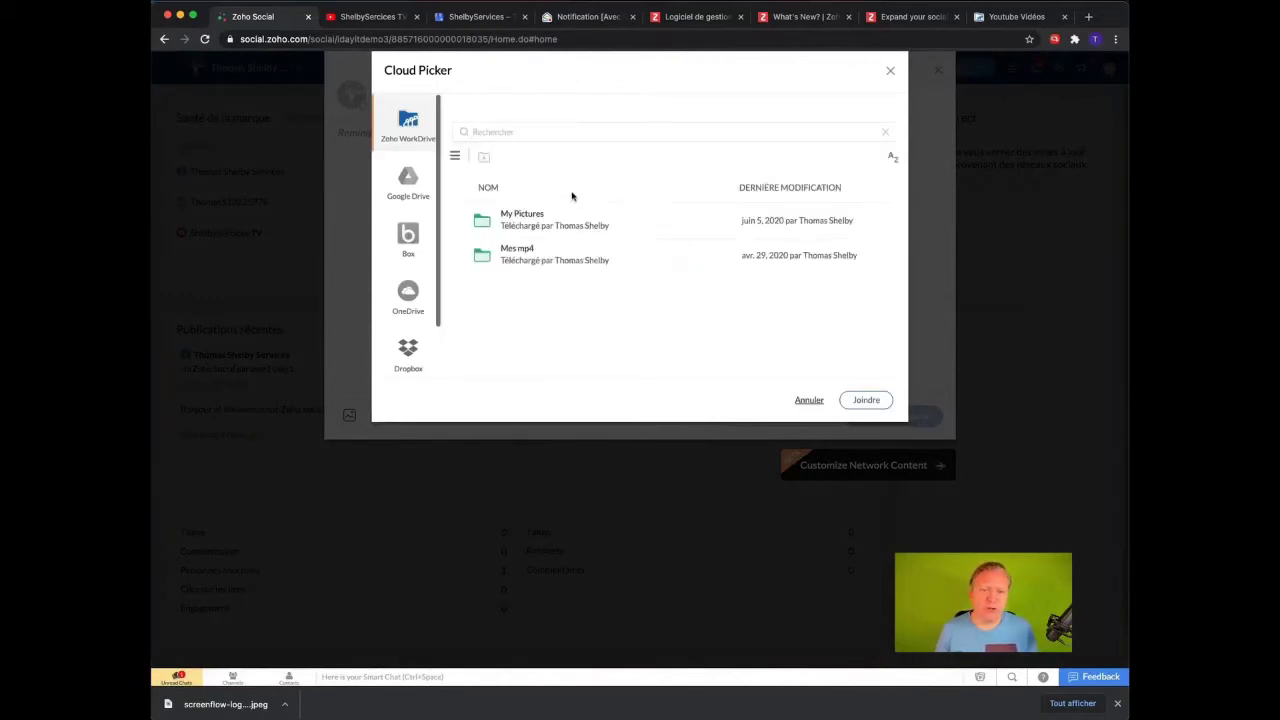
{"action": "left_click", "coordinate": [452, 159]}
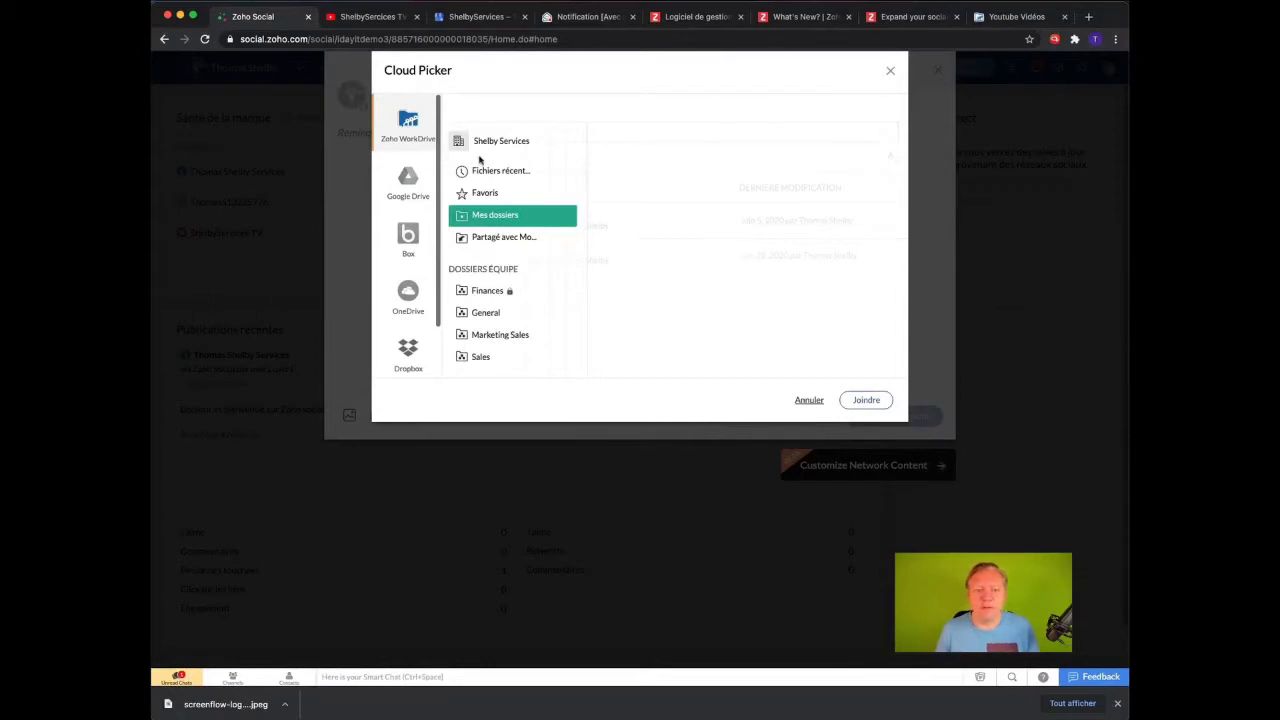
{"action": "left_click", "coordinate": [484, 193]}
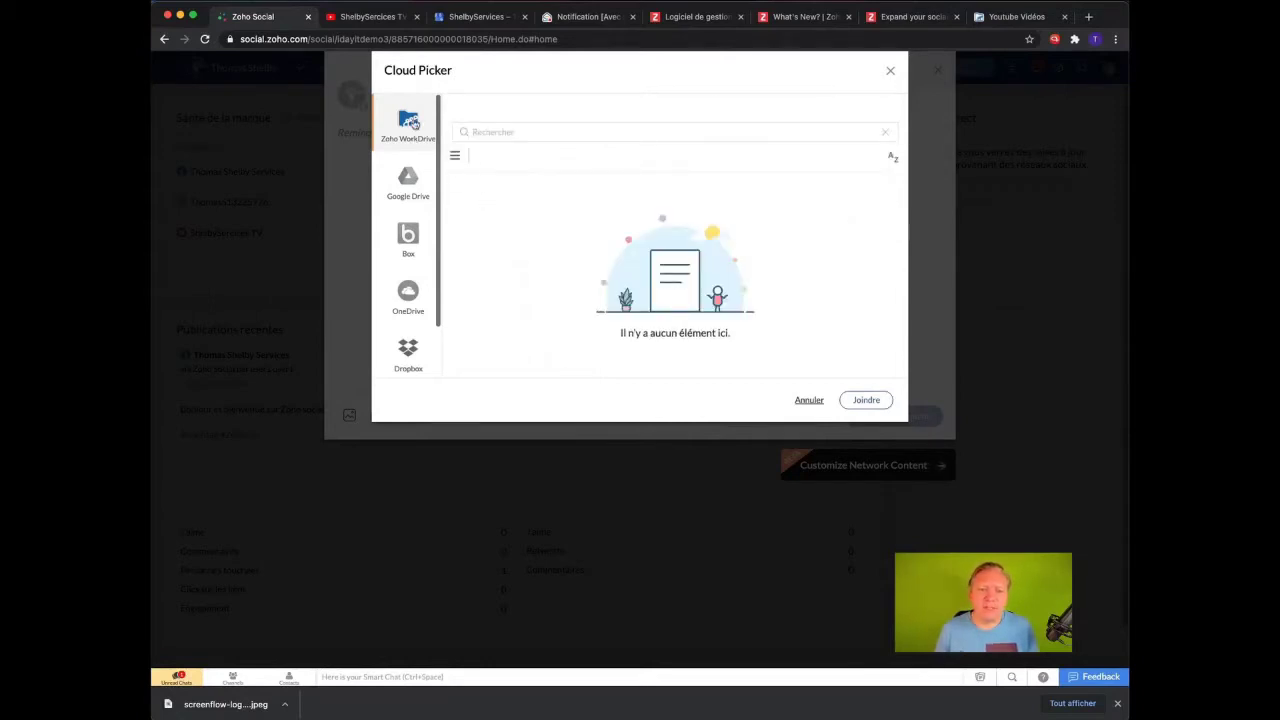
{"action": "left_click", "coordinate": [455, 156]}
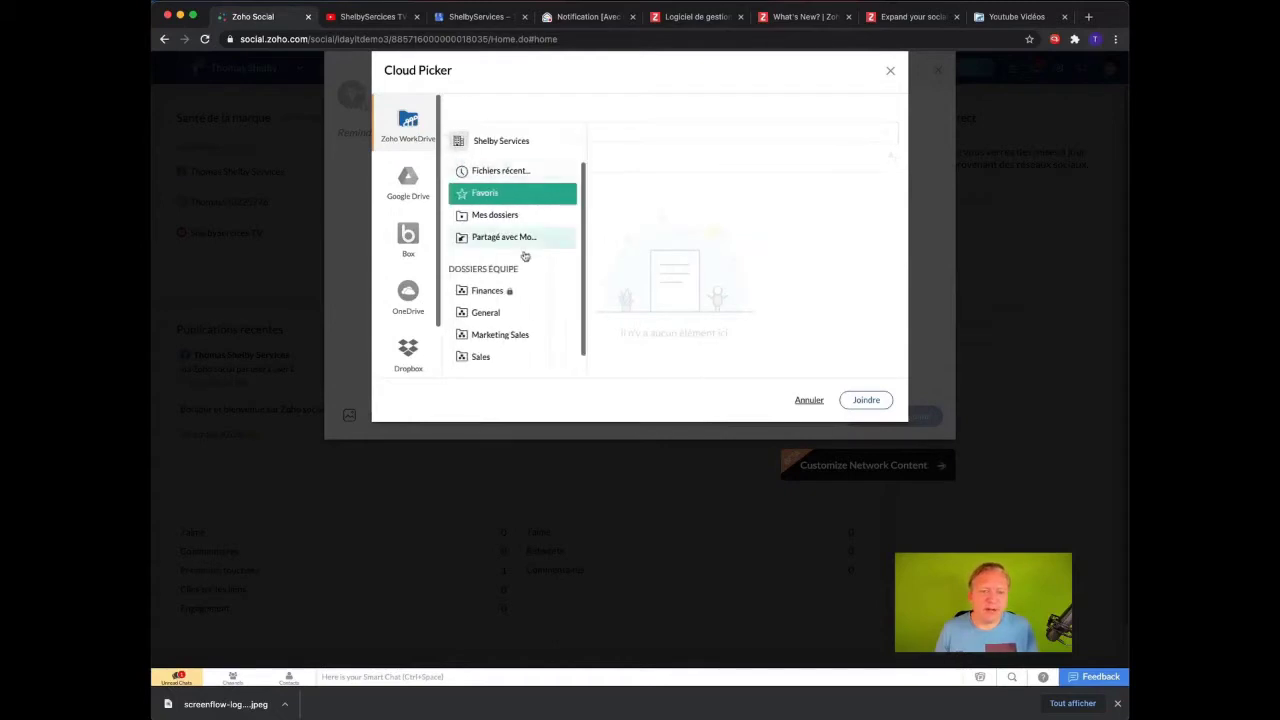
{"action": "left_click", "coordinate": [510, 334]}
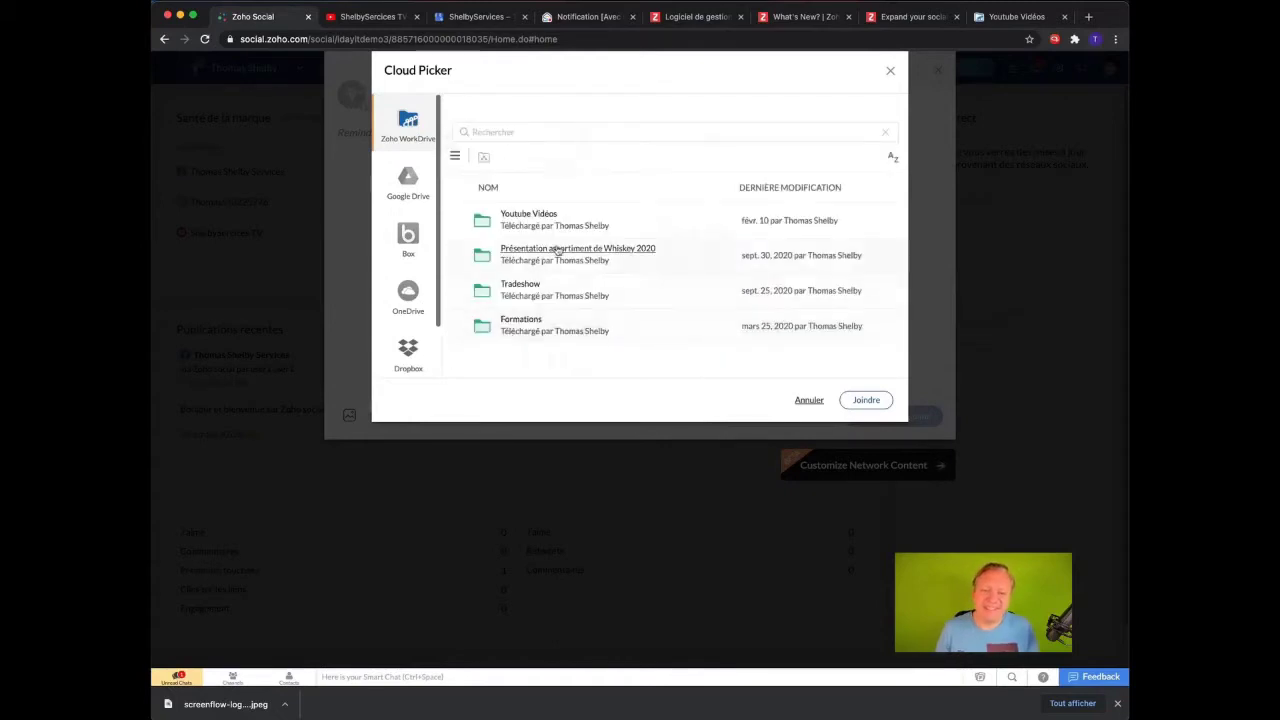
{"action": "left_click", "coordinate": [534, 217]}
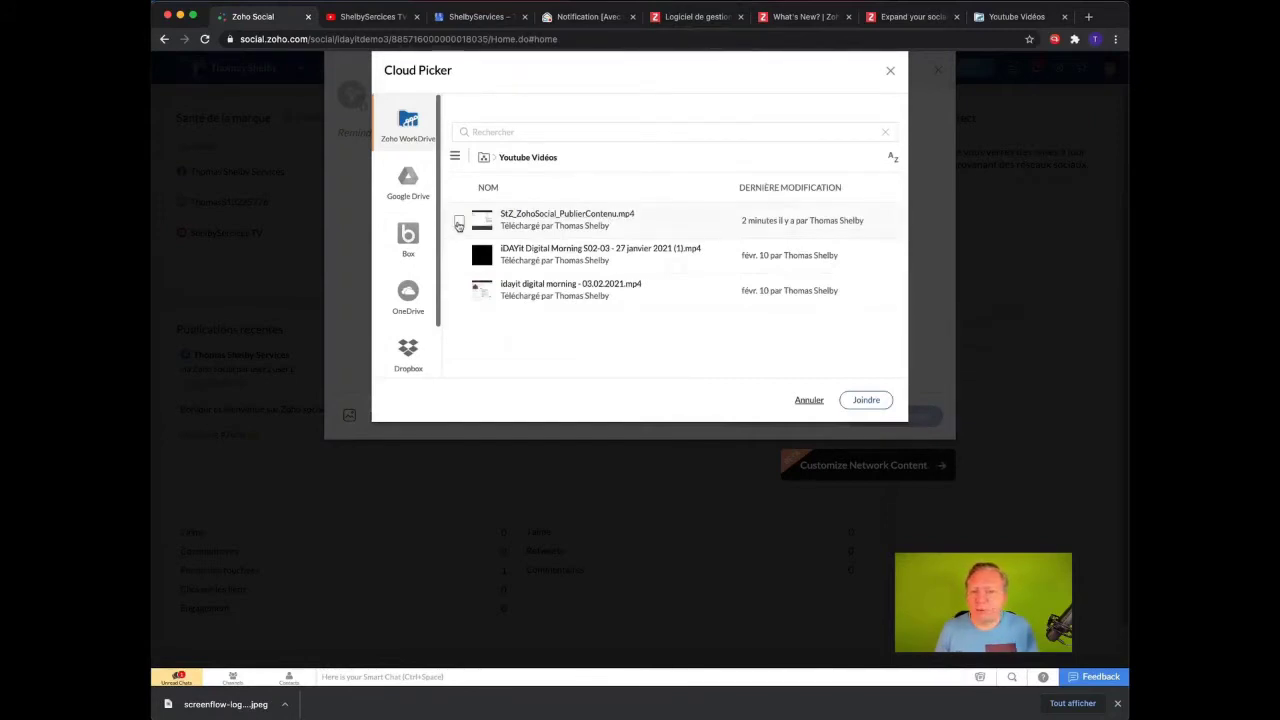
{"action": "left_click", "coordinate": [458, 225]}
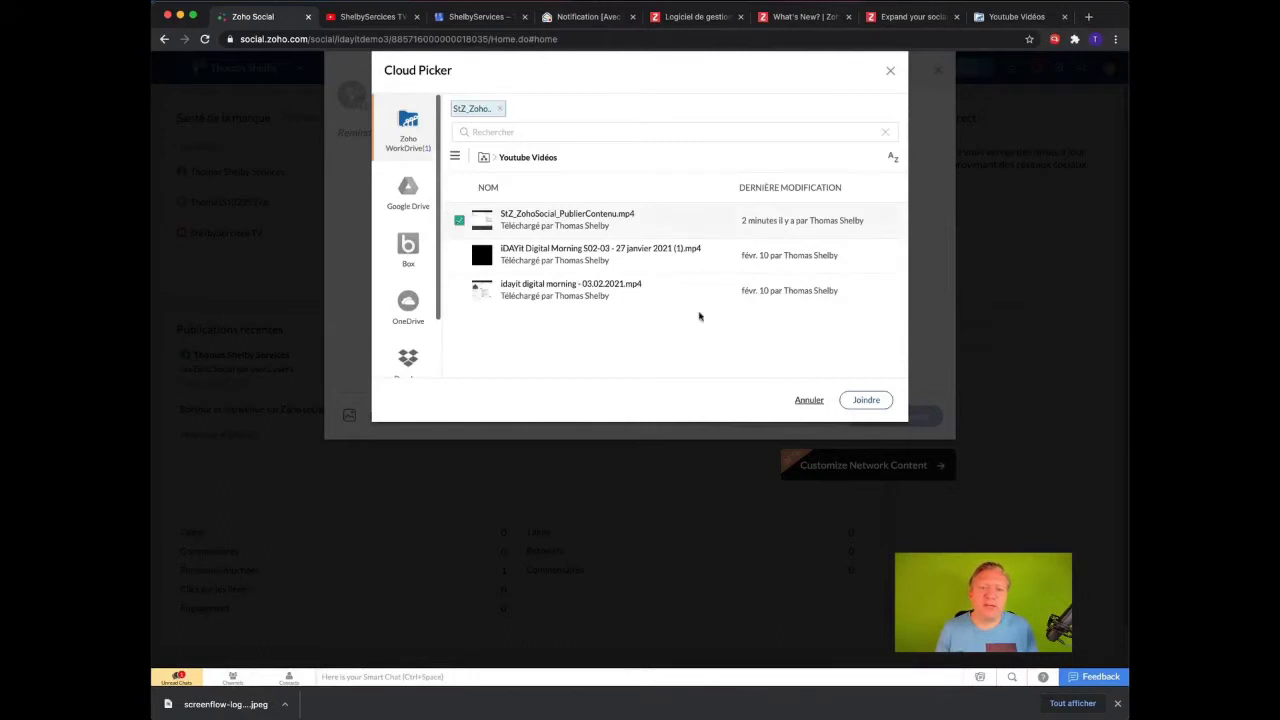
{"action": "left_click", "coordinate": [867, 405]}
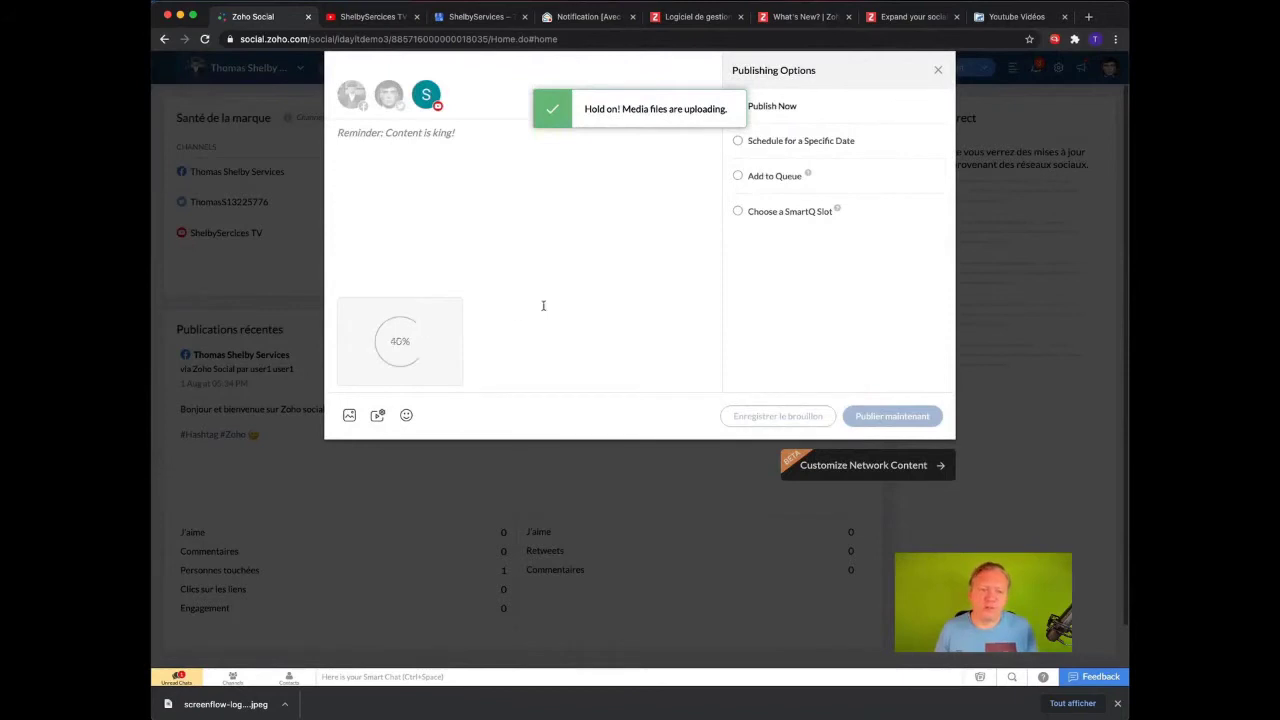
Set the YouTube video title to "Comment publier du contenu" in the video options.
{"action": "left_click", "coordinate": [380, 418]}
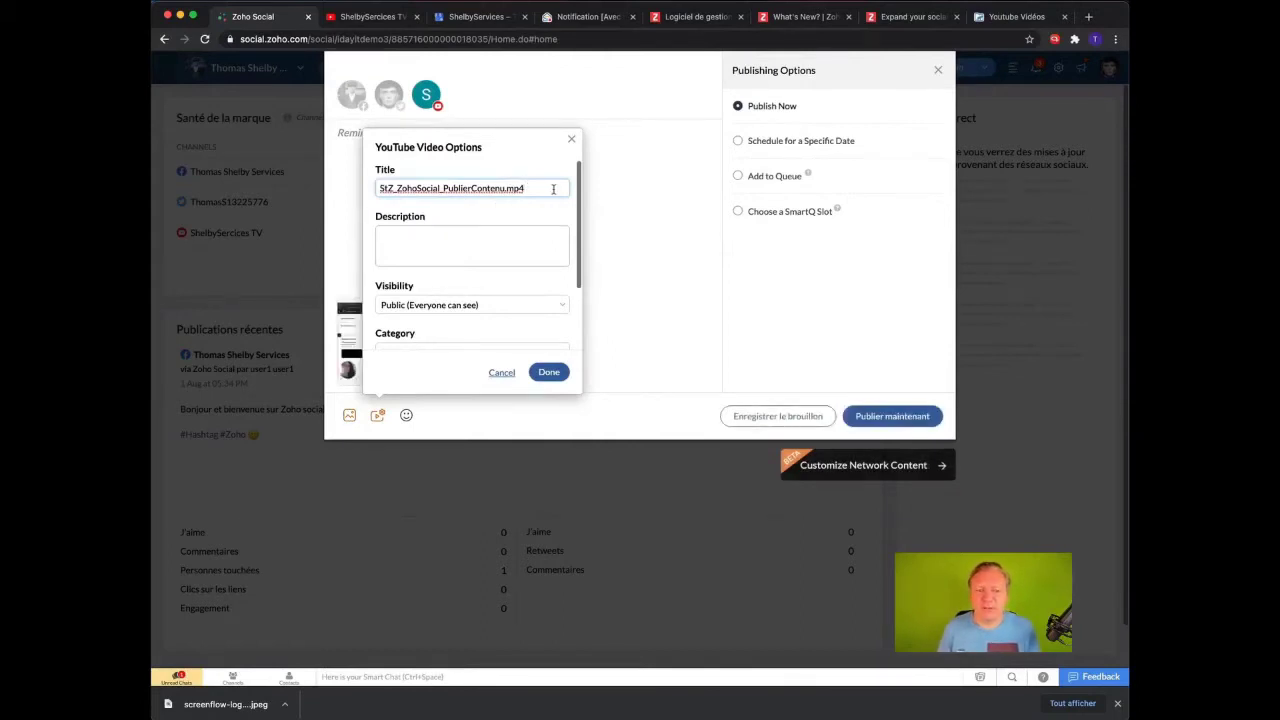
{"action": "left_click_drag", "start_coordinate": [547, 188], "coordinate": [306, 168]}
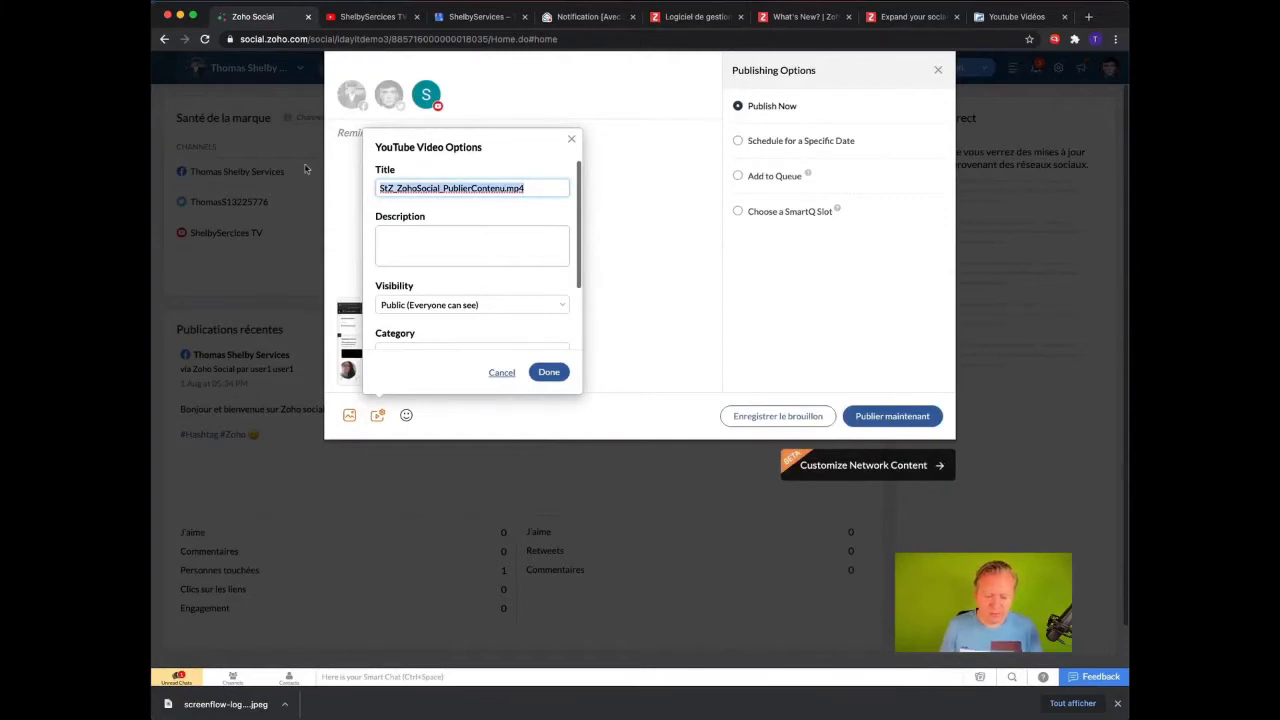
{"action": "type", "text": "ment p"}
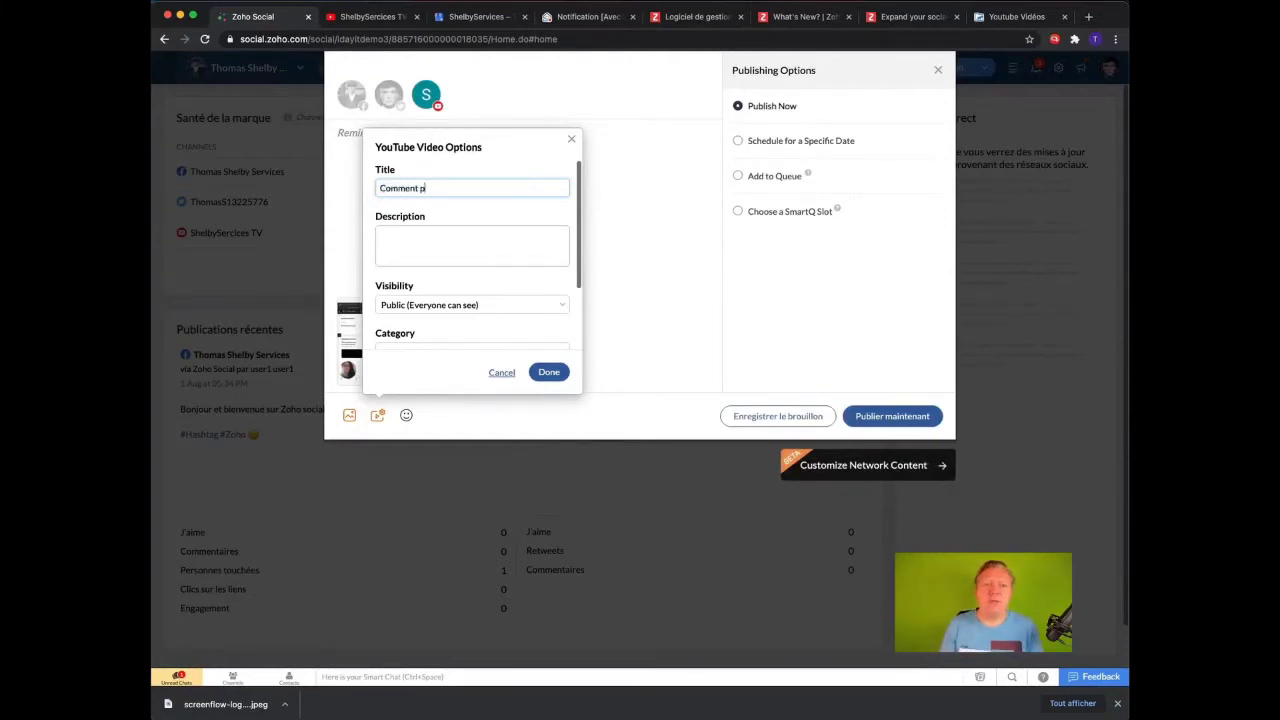
{"action": "type", "text": "ublier du contenu"}
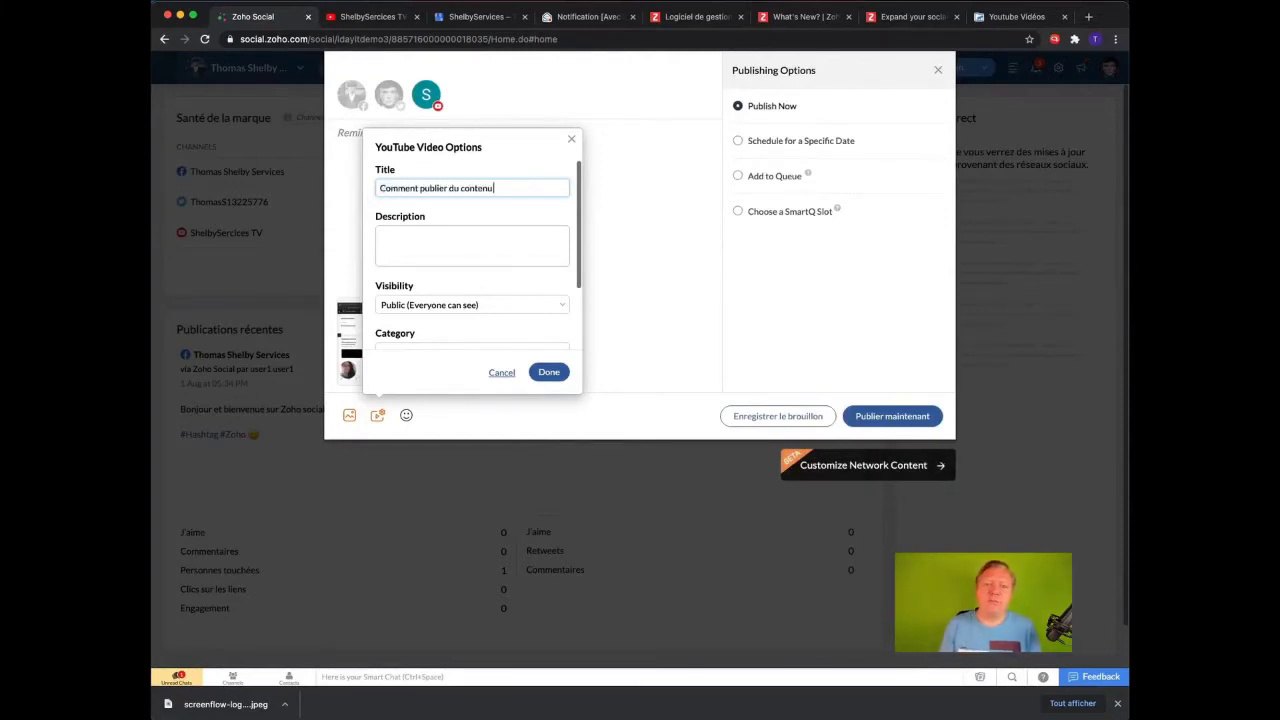
Enter the video description "Zoho Social, formation comment publier son contenu" and set the visibility to Public (Everyone can see).
{"action": "left_click", "coordinate": [379, 235]}
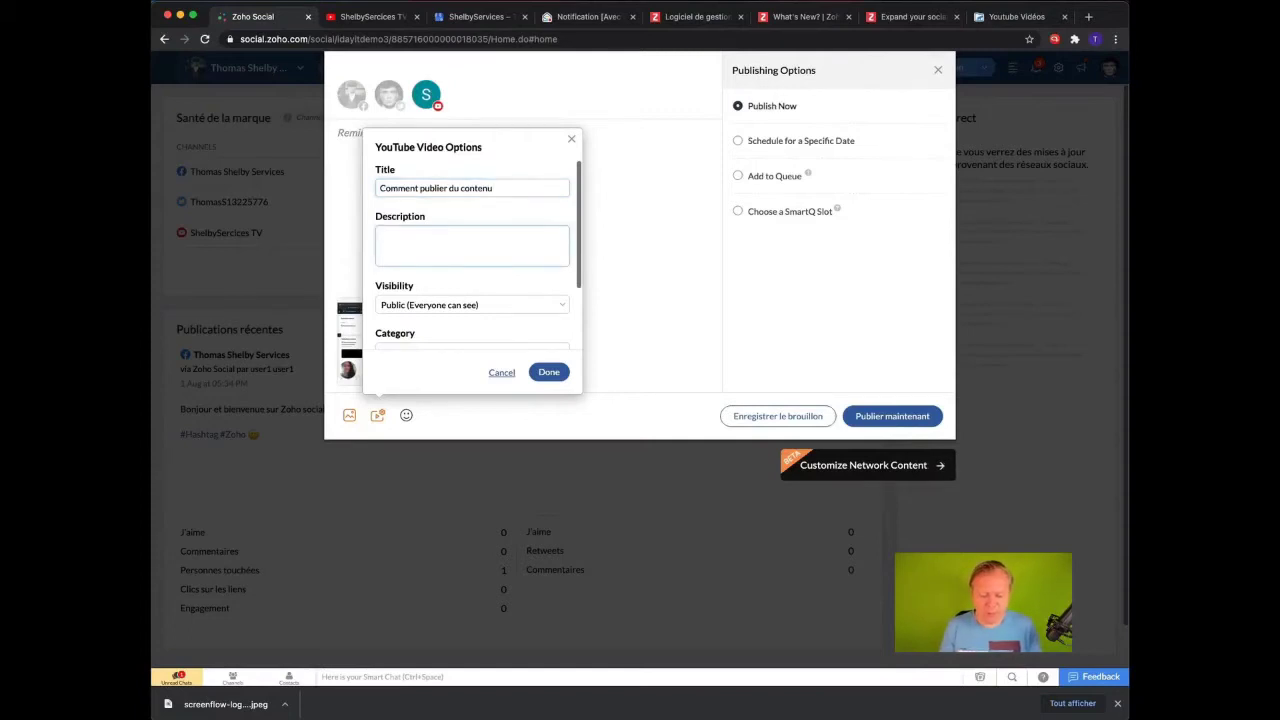
{"action": "type", "text": "Zo"}
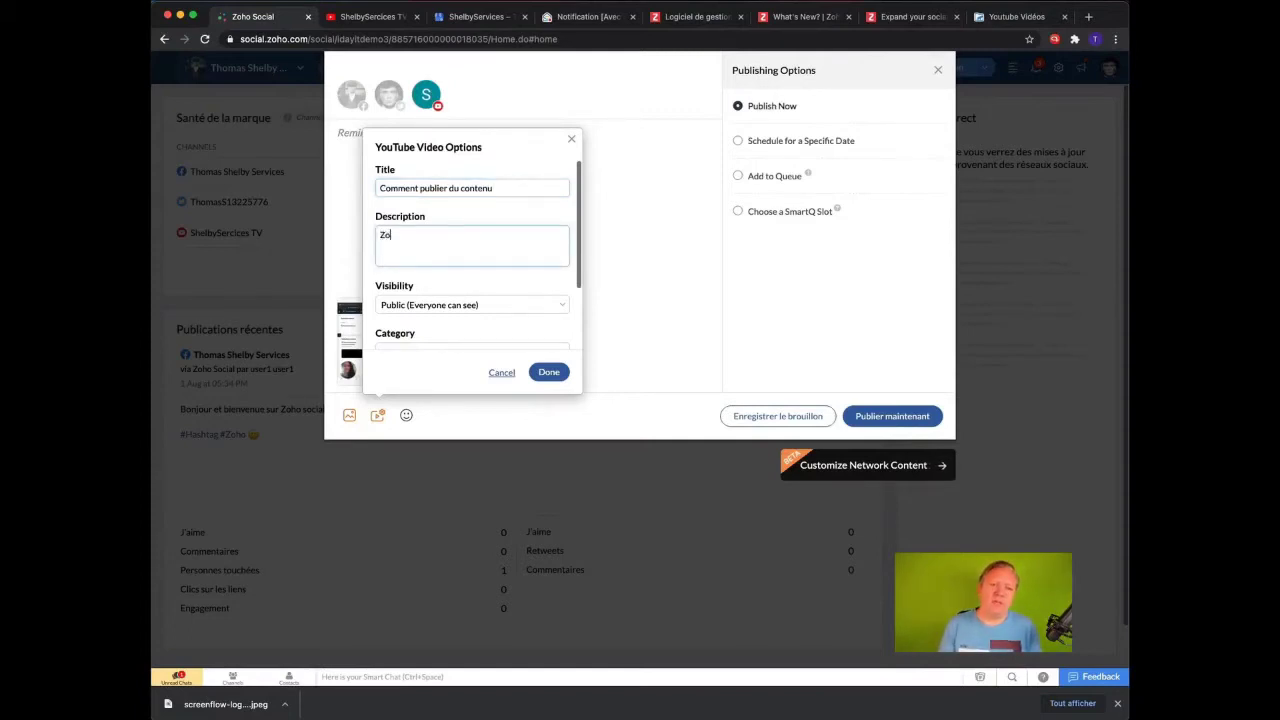
{"action": "type", "text": "ho Social, formatio"}
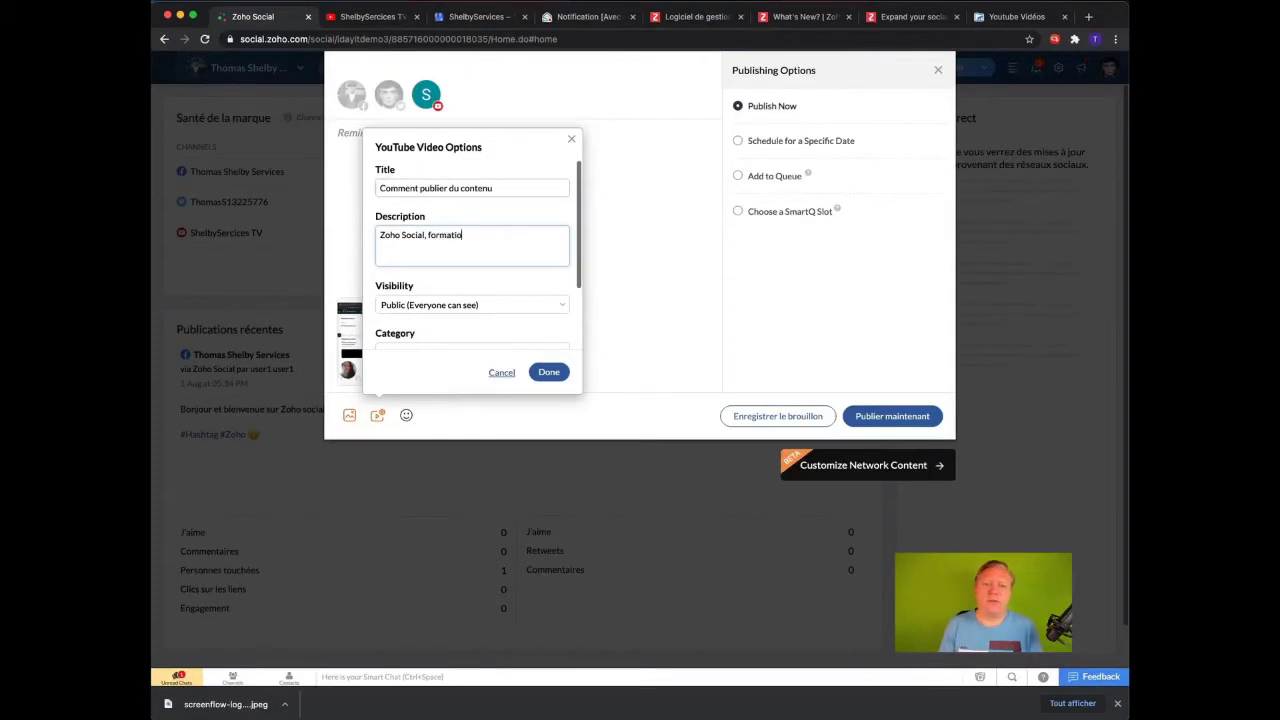
{"action": "type", "text": "n comment publier "}
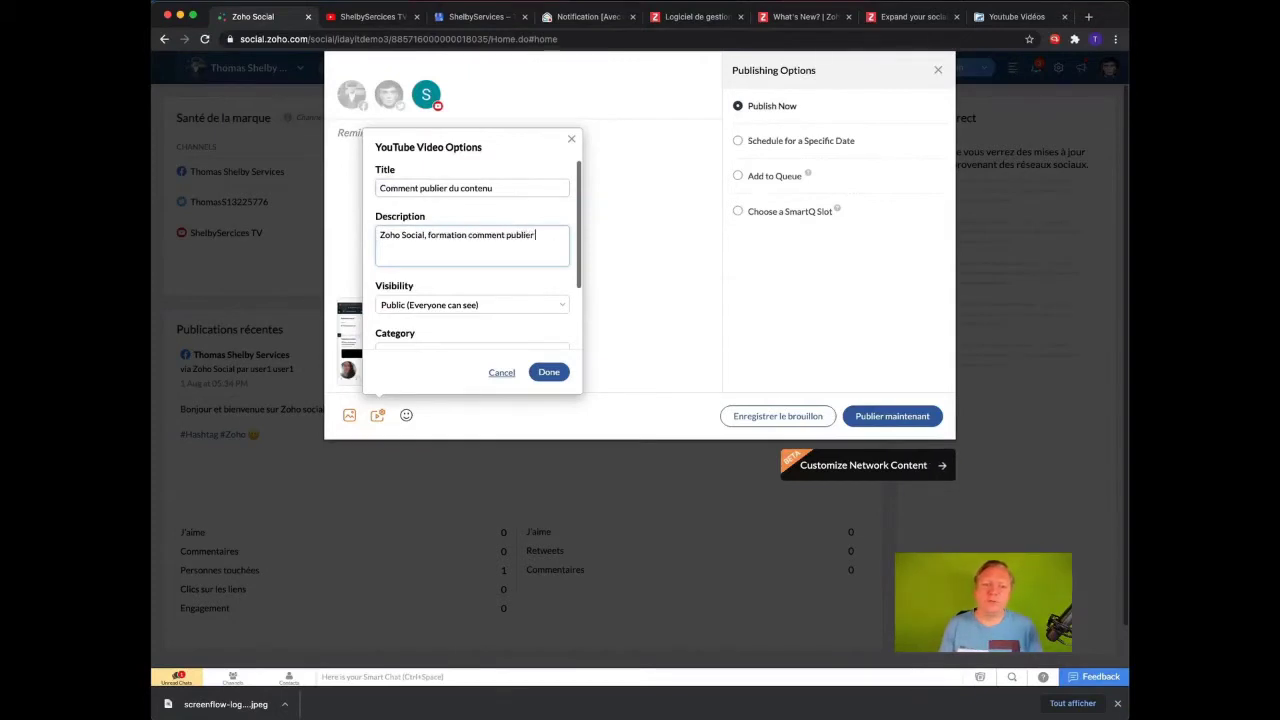
{"action": "type", "text": "son contenu"}
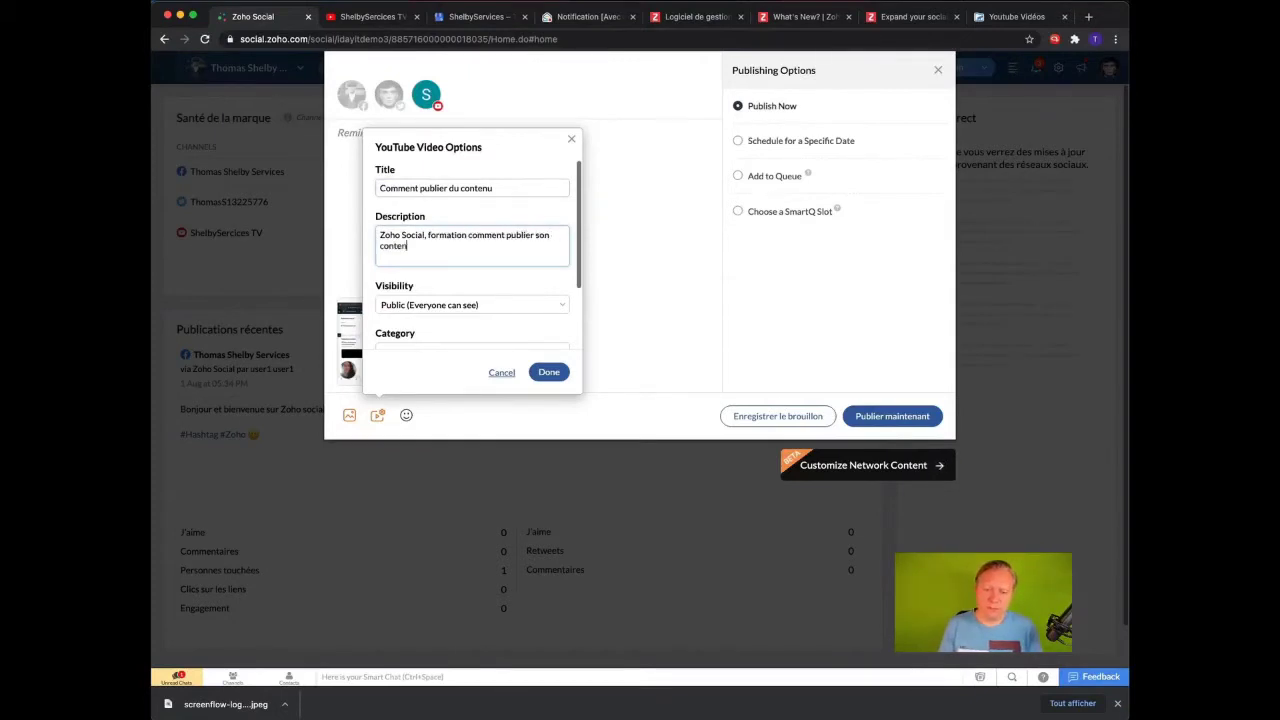
{"action": "left_click", "coordinate": [476, 310]}
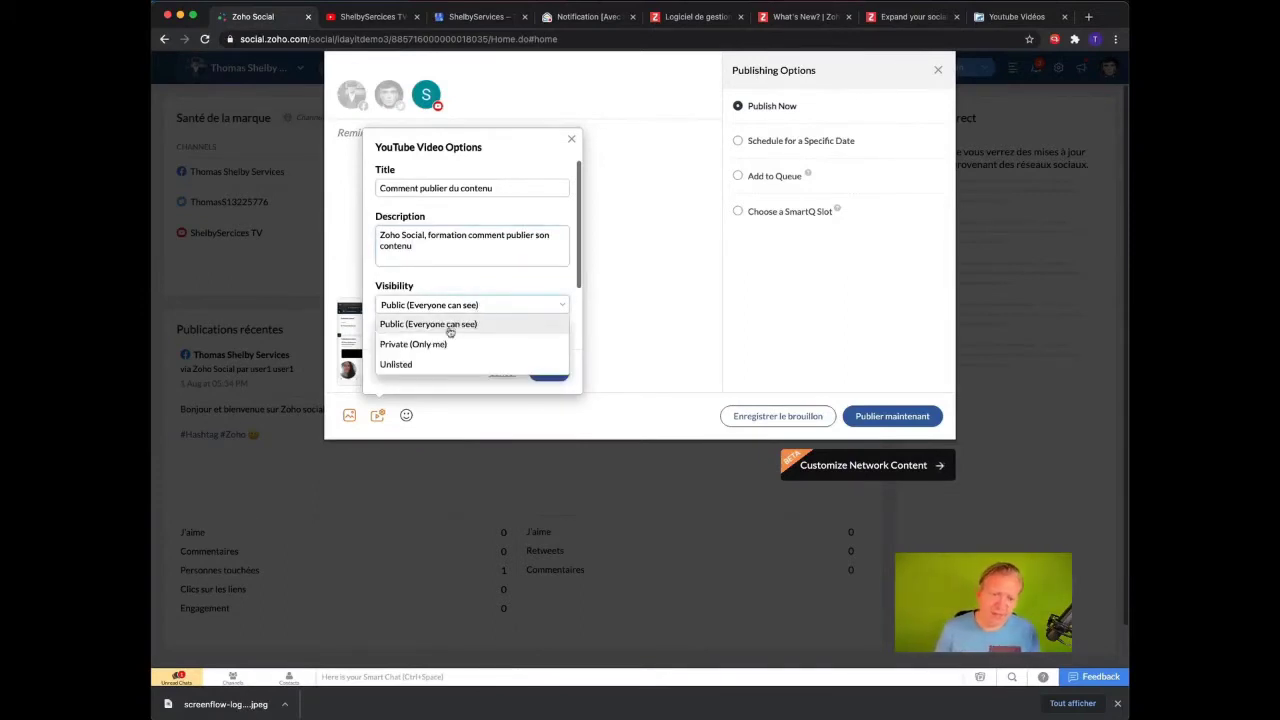
{"action": "left_click", "coordinate": [456, 326]}
Set the YouTube video category to Science & Technology.
{"action": "scroll", "coordinate": [517, 287], "scroll_direction": "down", "scroll_amount": 3}
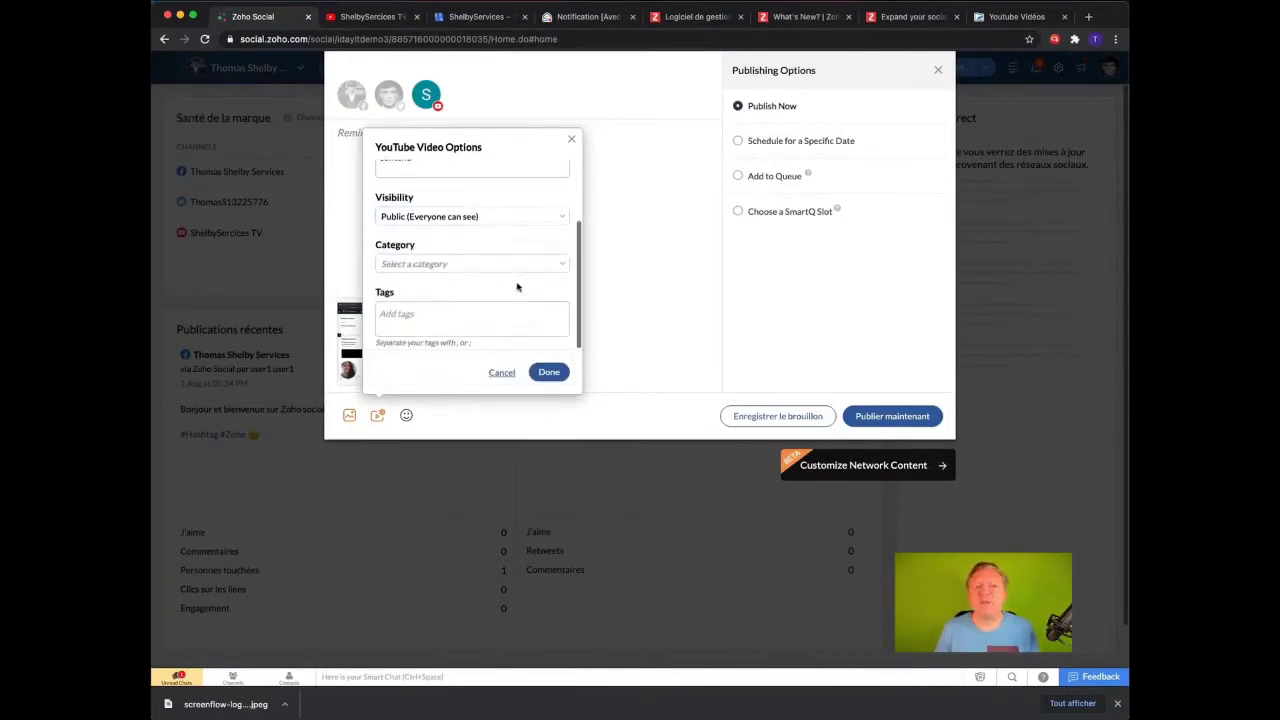
{"action": "left_click", "coordinate": [496, 265]}
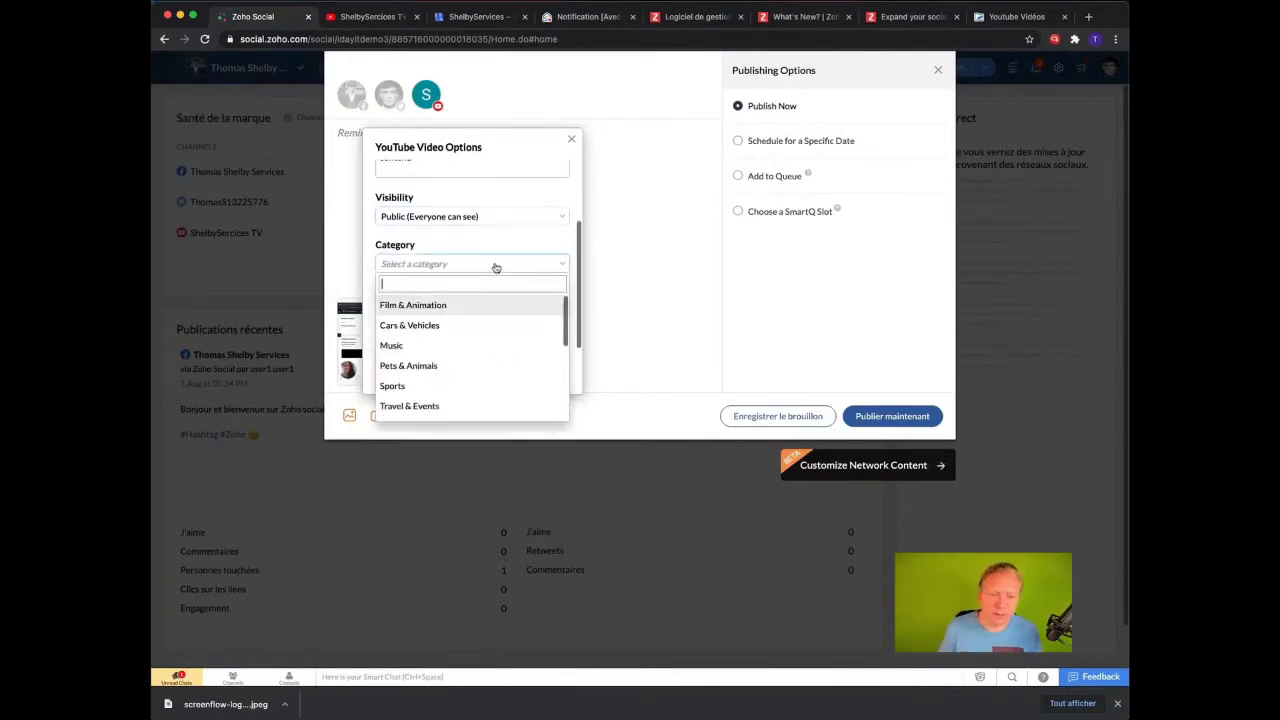
{"action": "scroll", "coordinate": [486, 348], "scroll_direction": "down", "scroll_amount": 5}
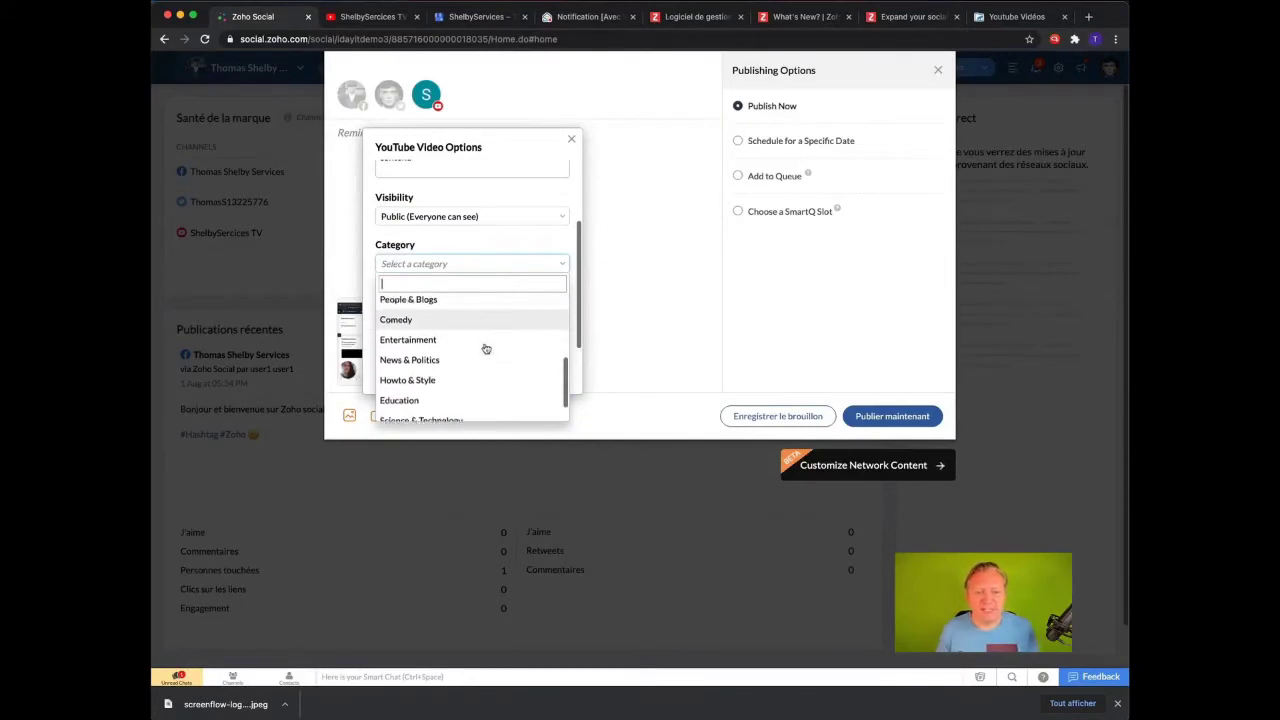
{"action": "scroll", "coordinate": [486, 348], "scroll_direction": "down", "scroll_amount": 2}
{"action": "left_click", "coordinate": [433, 390]}
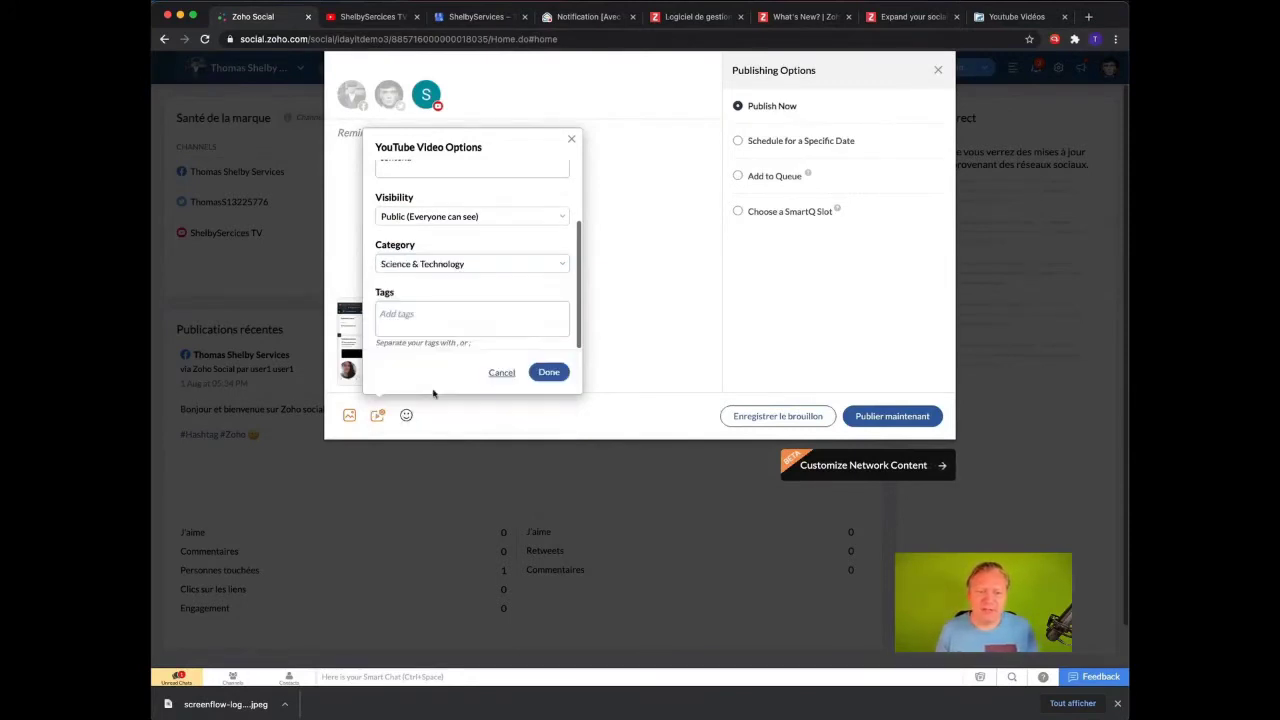
Set the video category to Education and save the YouTube video options without tags.
{"action": "left_click", "coordinate": [531, 264]}
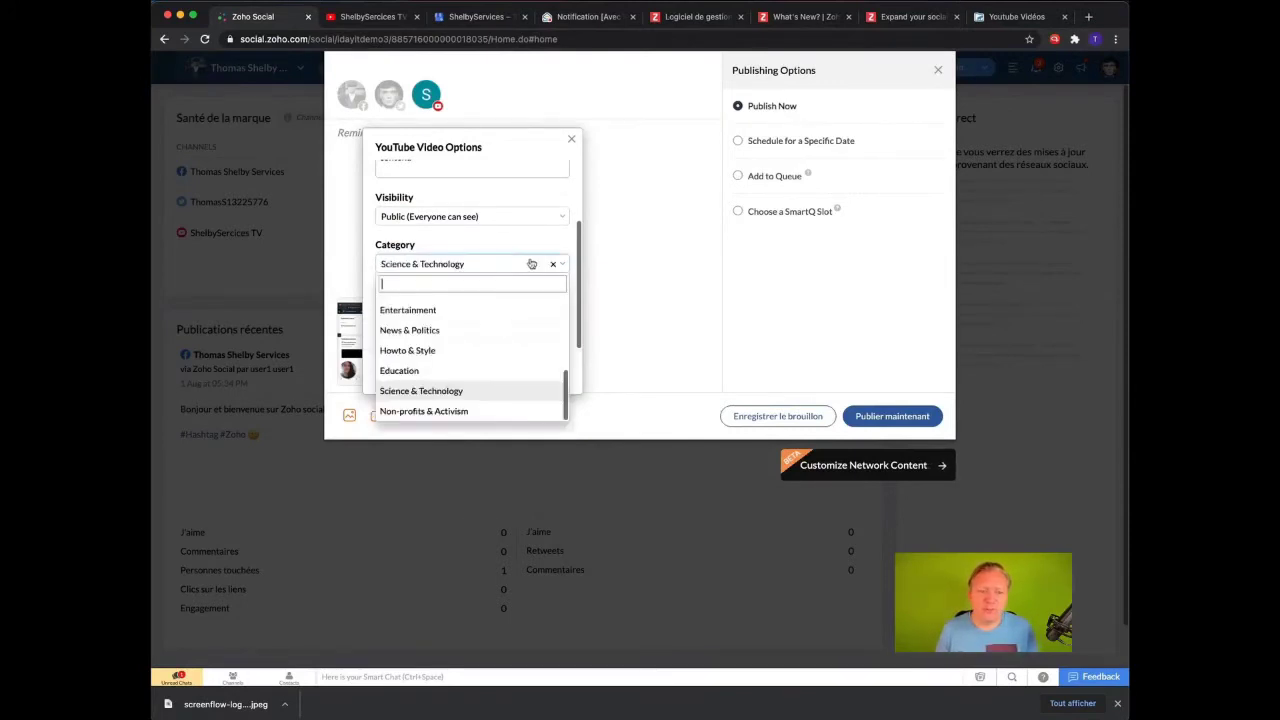
{"action": "left_click", "coordinate": [465, 371]}
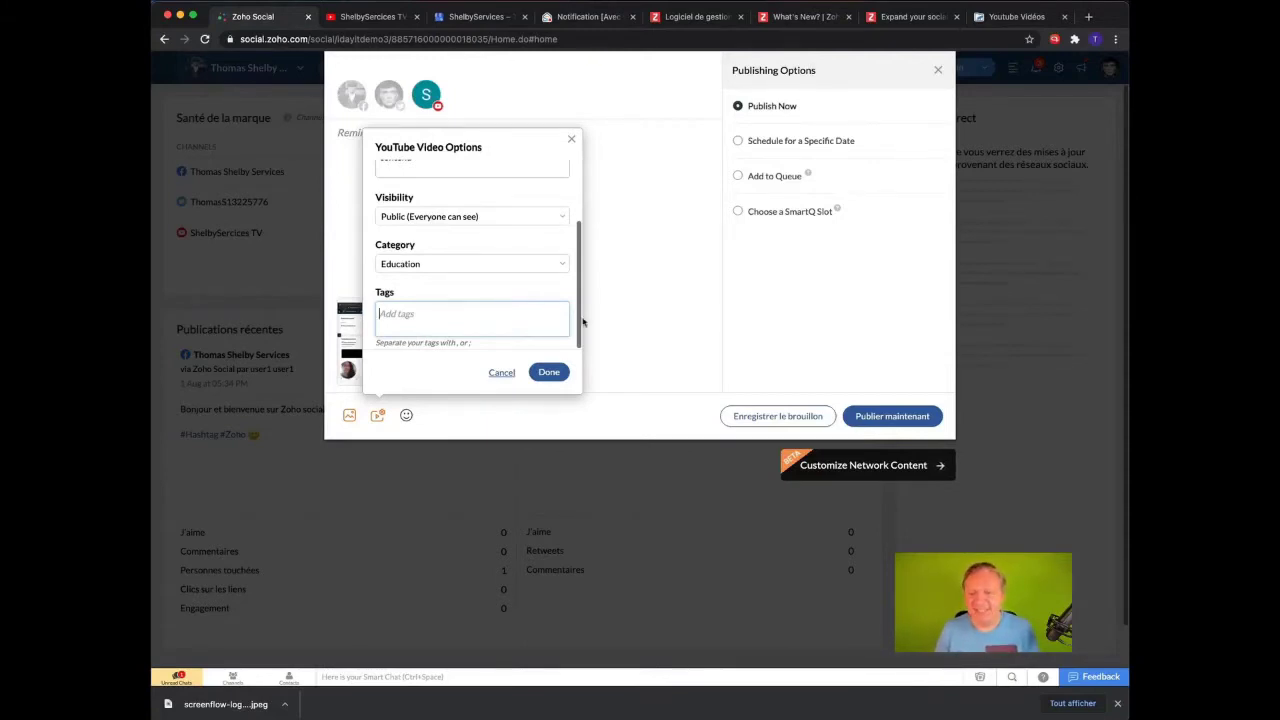
{"action": "left_click", "coordinate": [548, 372]}
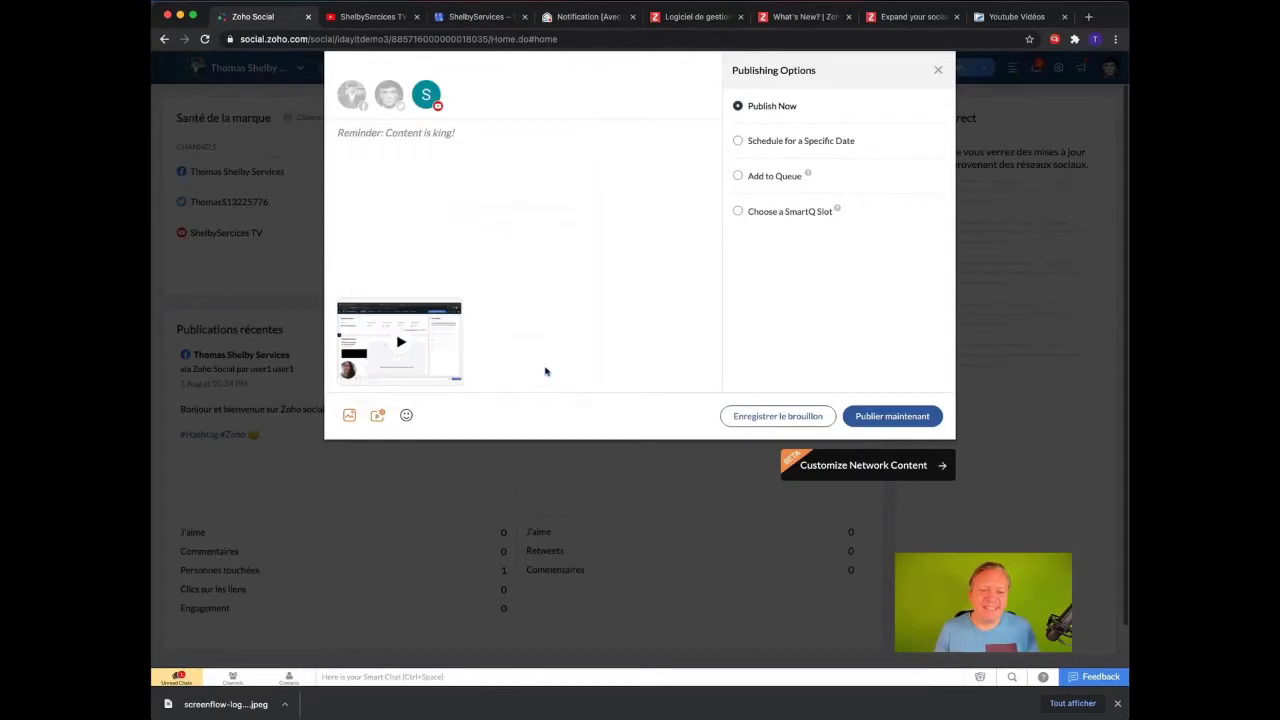
Write "Notre dernière vidéo !" as the text of the YouTube video post.
{"action": "left_click", "coordinate": [461, 143]}
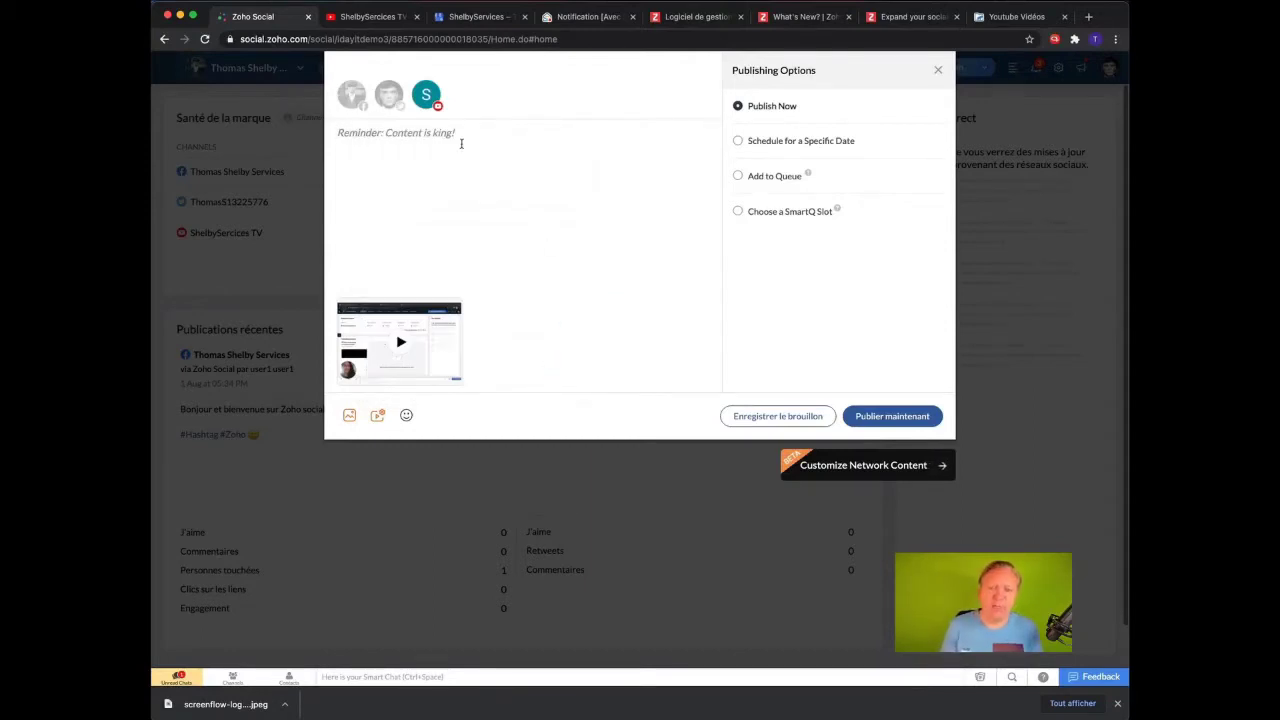
{"action": "type", "text": "Nous"}
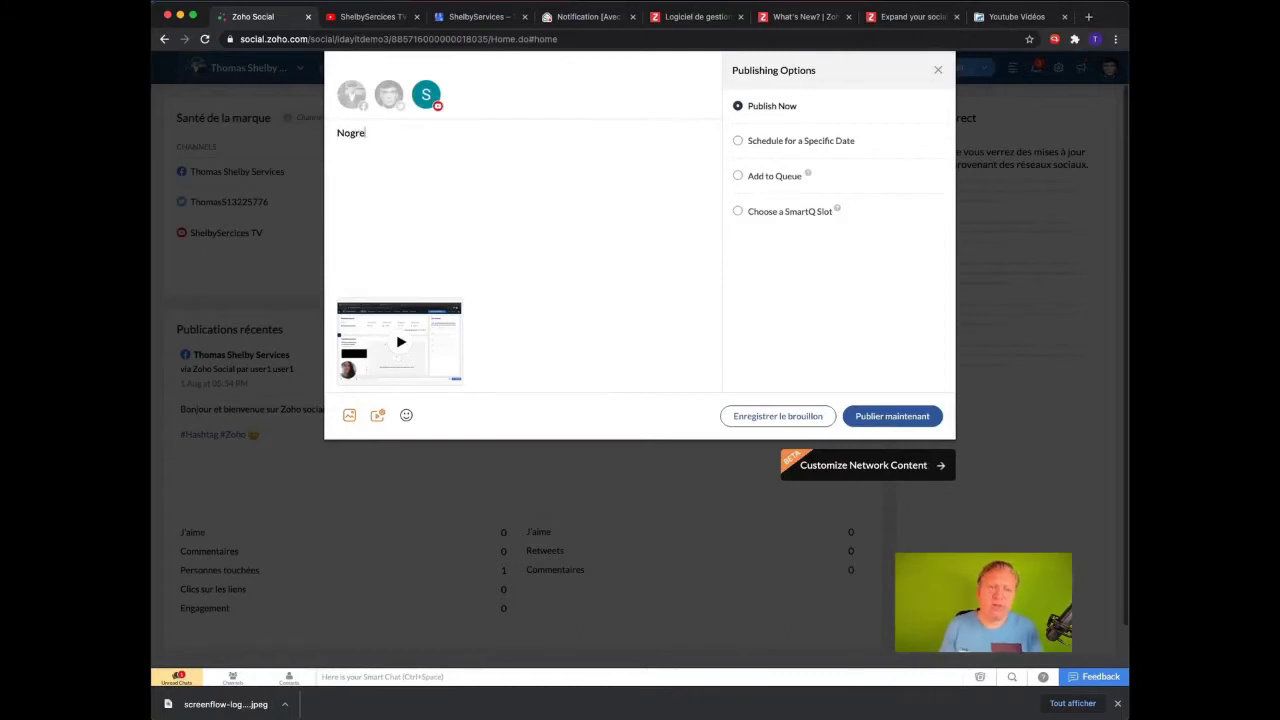
{"action": "key", "text": "BackSpace"}
{"action": "key", "text": "BackSpace"}
{"action": "type", "text": "t"}
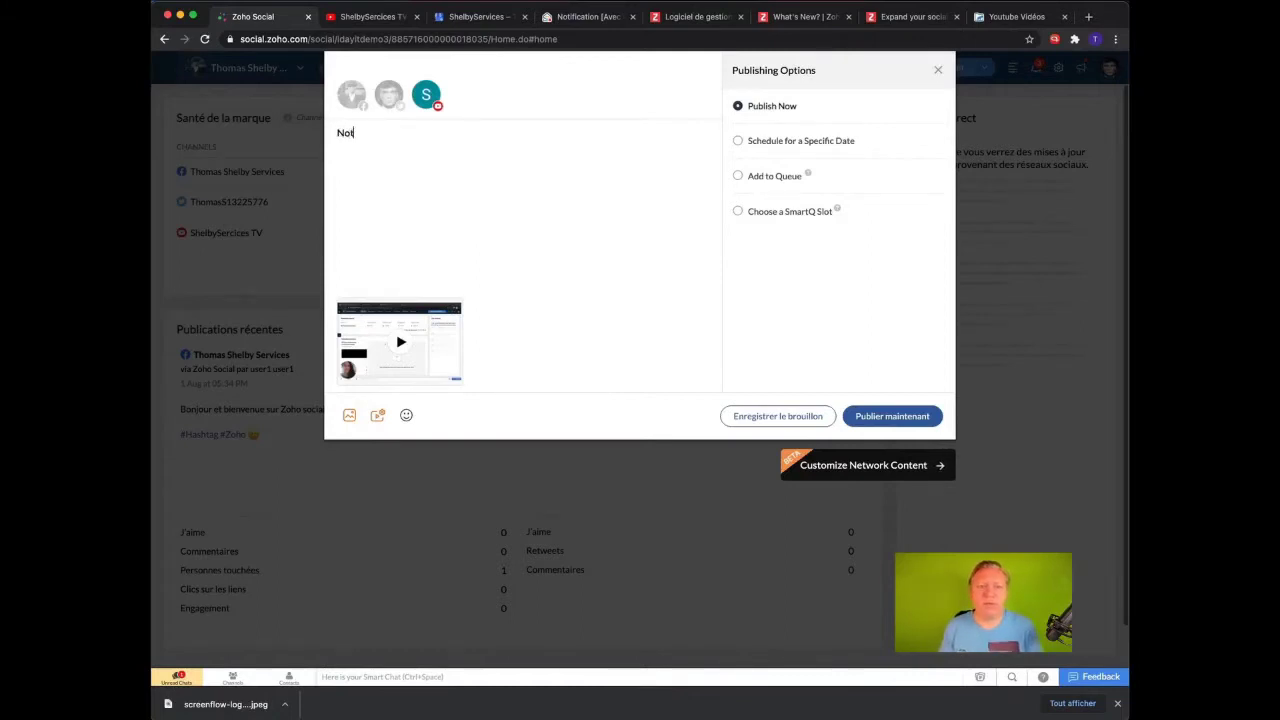
{"action": "type", "text": "re dernière vidéo"}
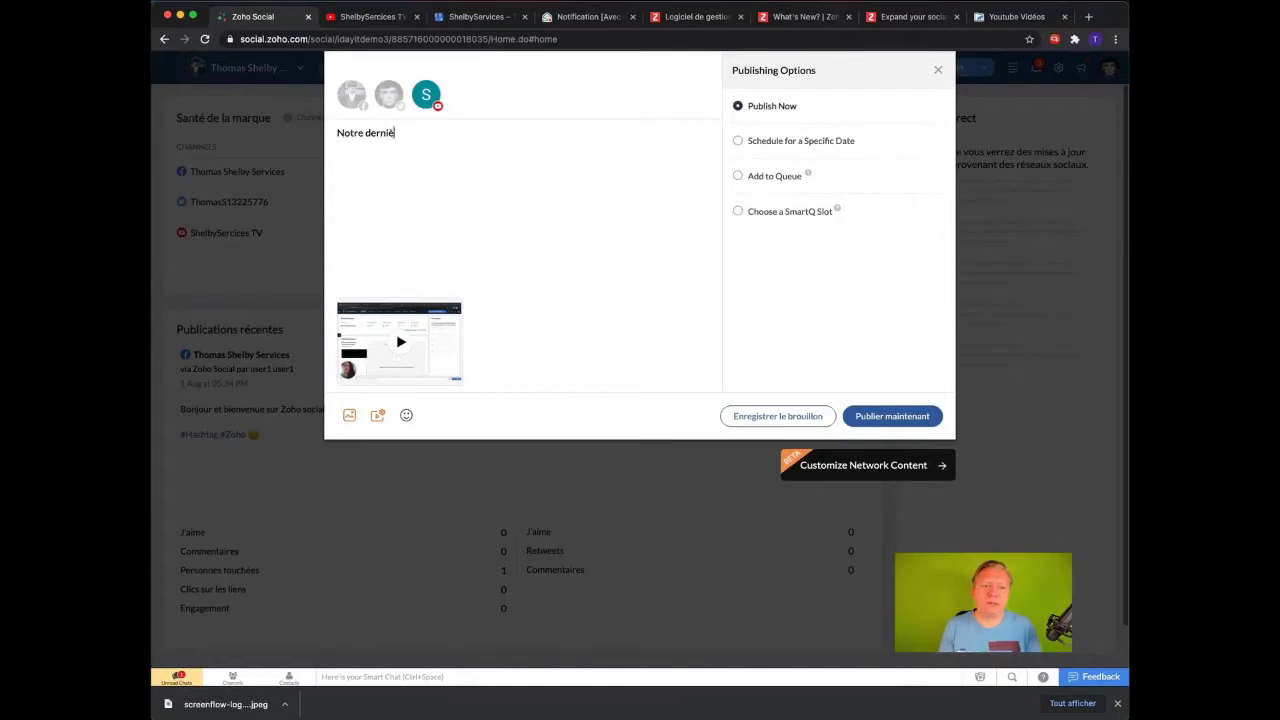
{"action": "key", "text": "BackSpace"}
{"action": "key", "text": "BackSpace"}
{"action": "key", "text": "BackSpace"}
{"action": "key", "text": "BackSpace"}
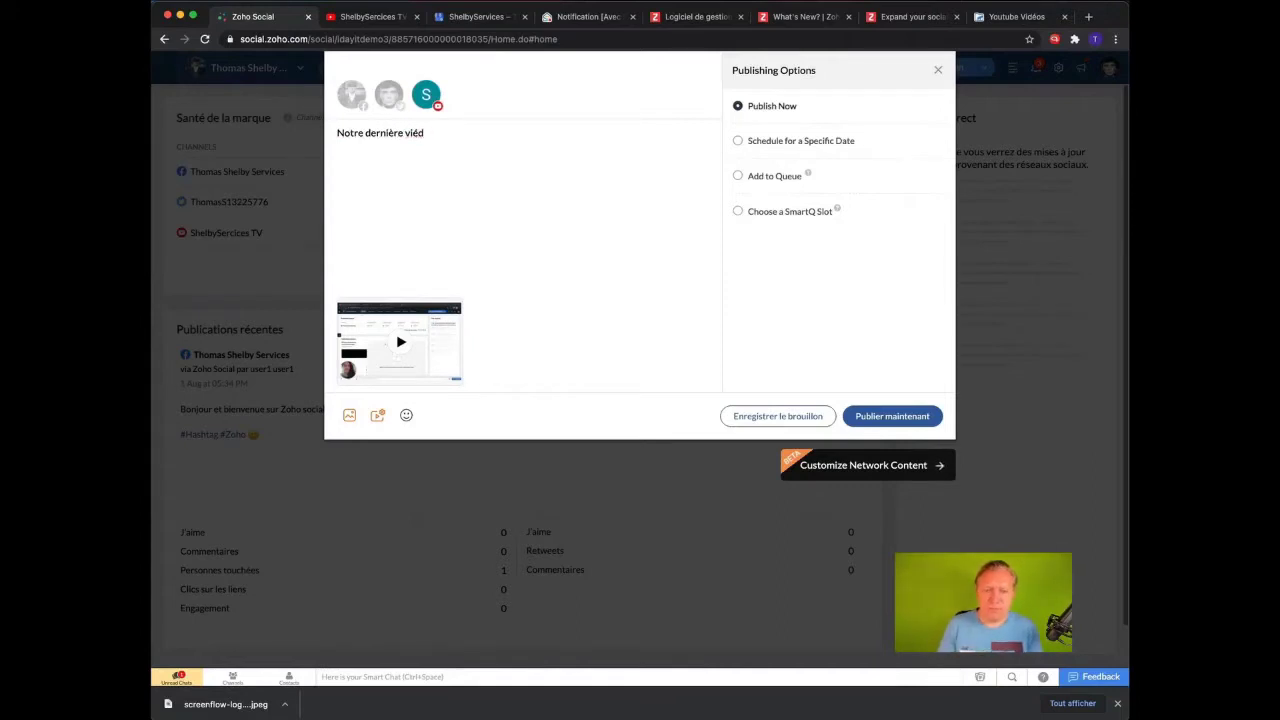
{"action": "type", "text": "déo !"}
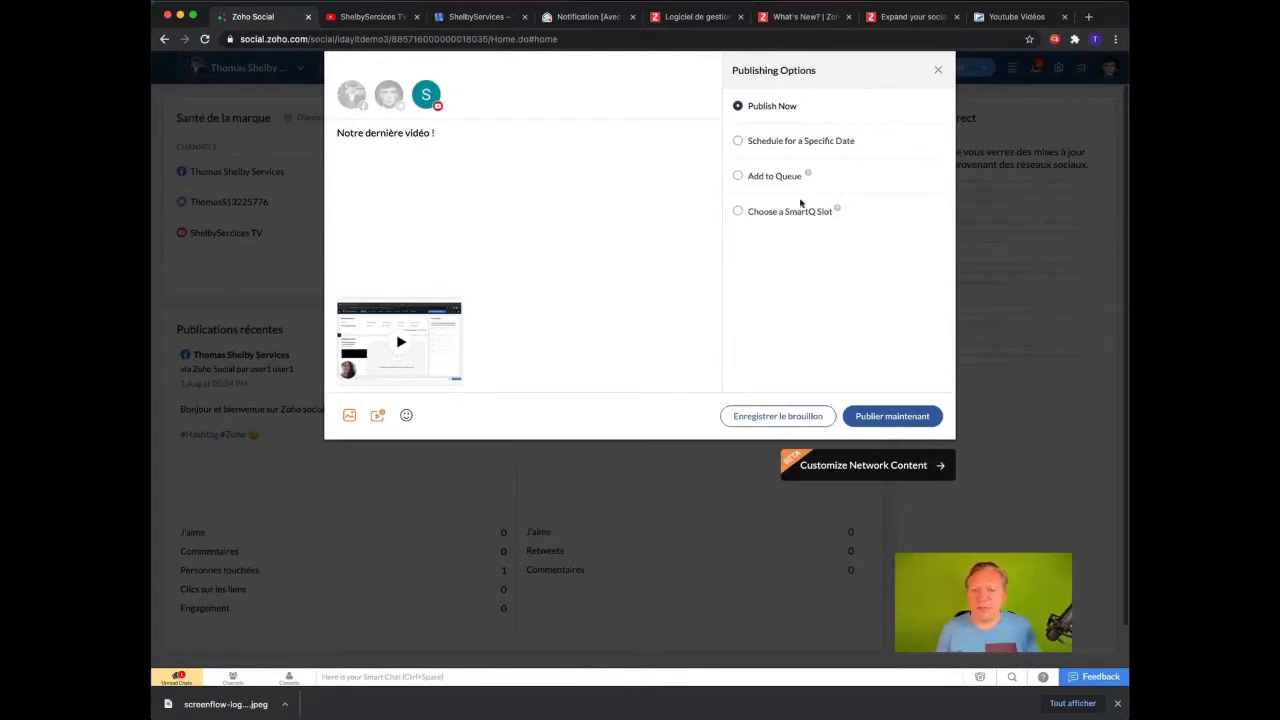
Schedule the YouTube video post for 04/21/2021 at 06:30 AM and submit the scheduling.
{"action": "left_click", "coordinate": [772, 146]}
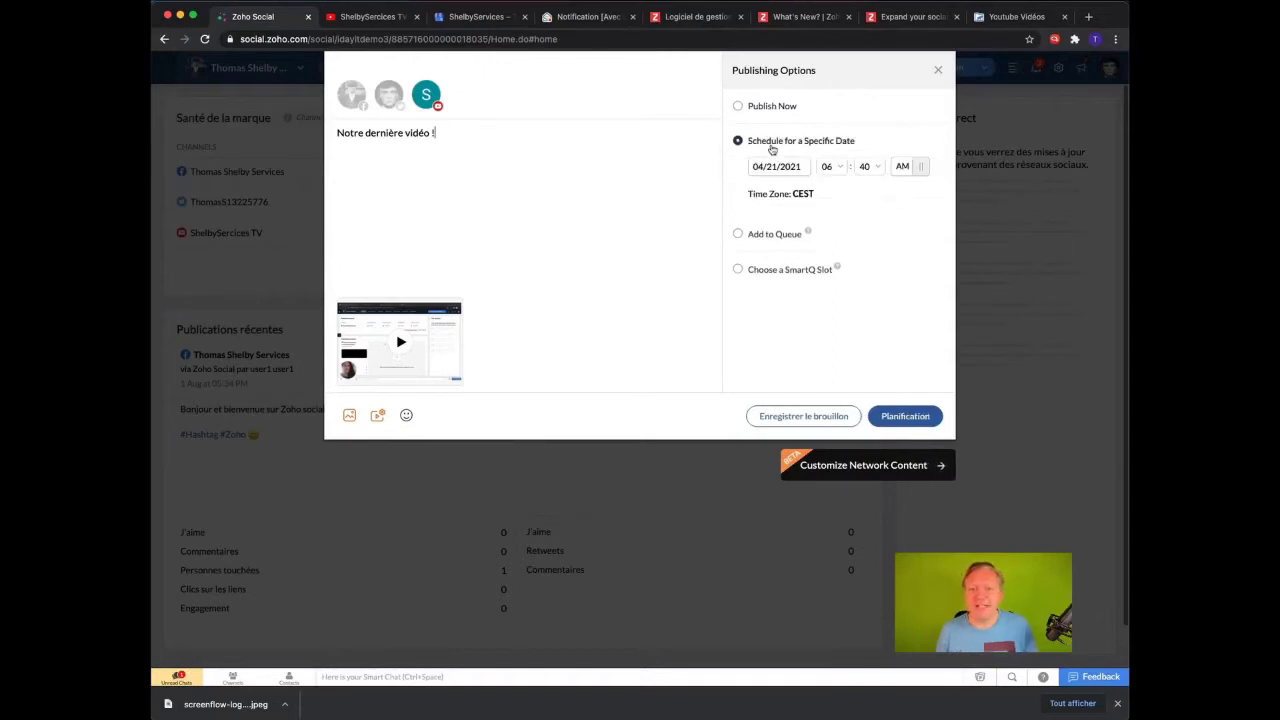
{"action": "left_click", "coordinate": [867, 168]}
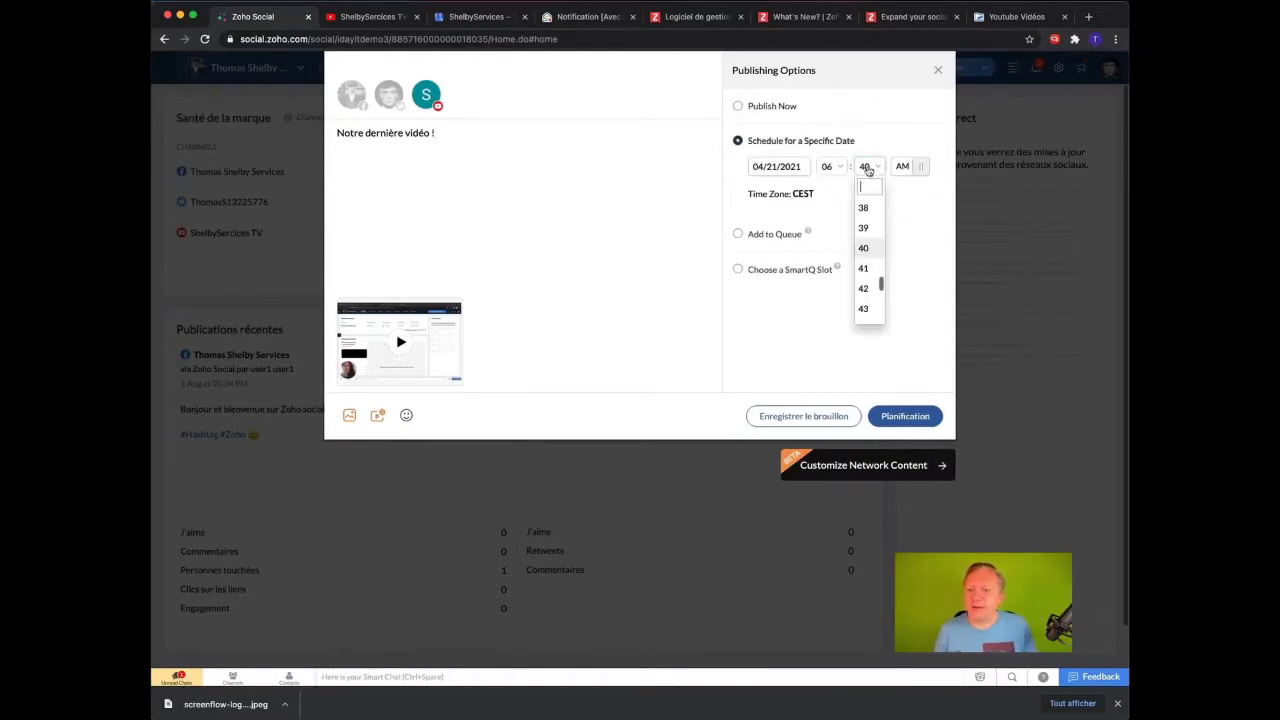
{"action": "scroll", "coordinate": [866, 215], "scroll_direction": "up", "scroll_amount": 2}
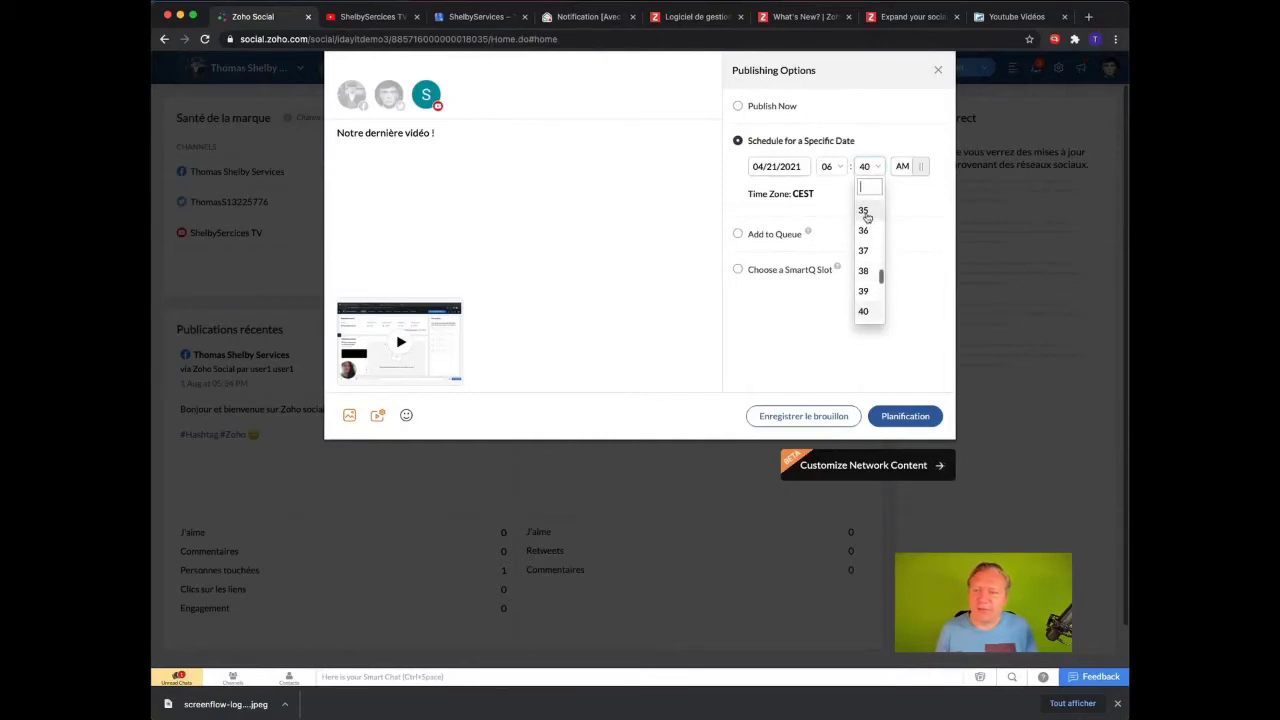
{"action": "scroll", "coordinate": [866, 217], "scroll_direction": "up", "scroll_amount": 4}
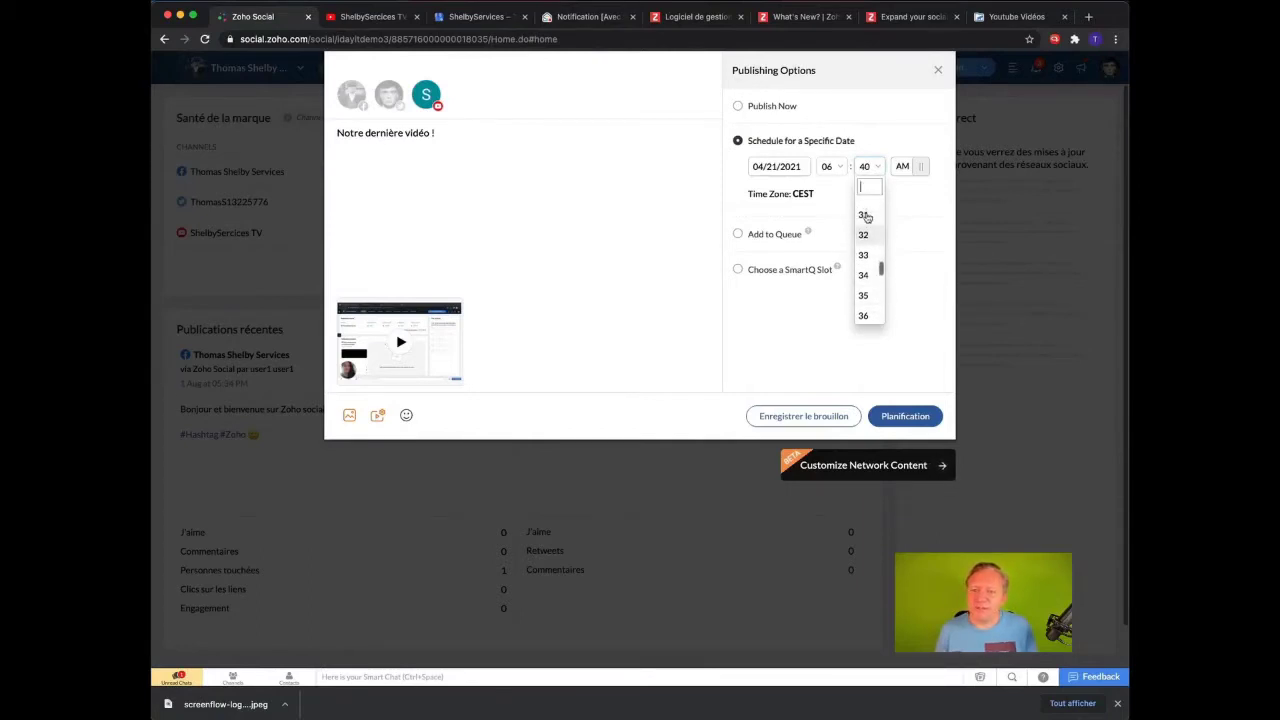
{"action": "scroll", "coordinate": [867, 217], "scroll_direction": "up", "scroll_amount": 1}
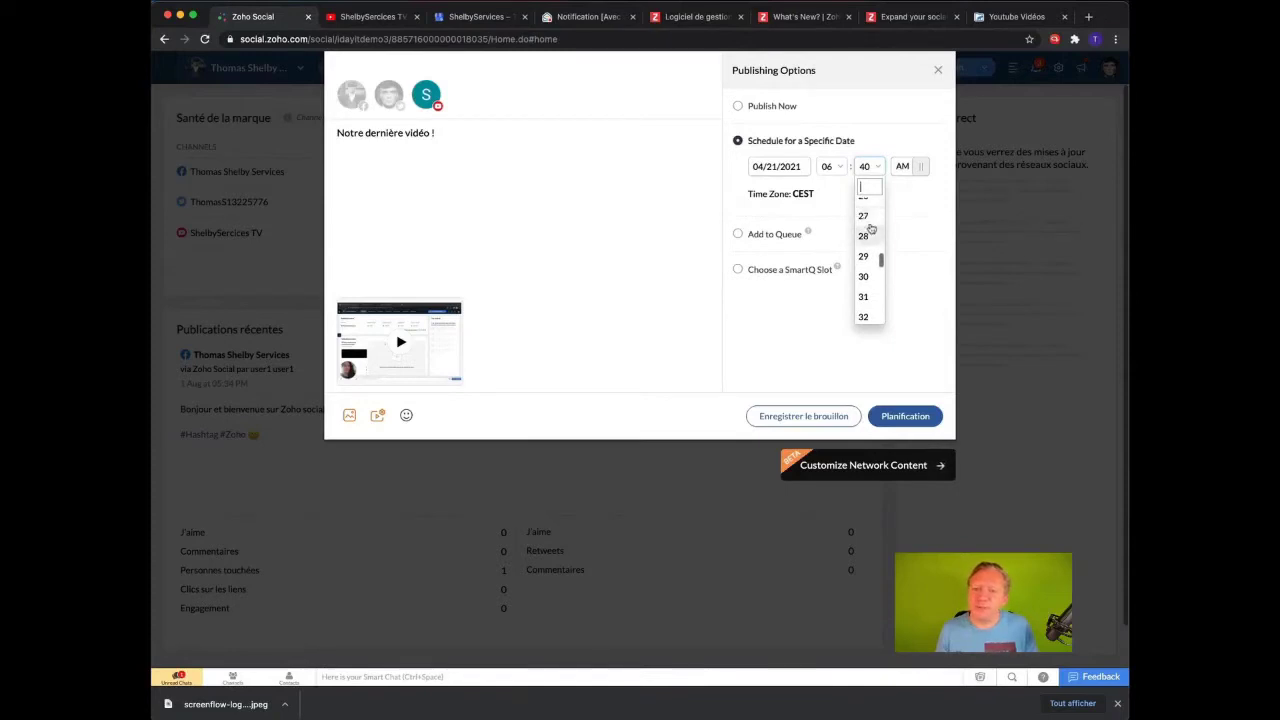
{"action": "left_click", "coordinate": [867, 217]}
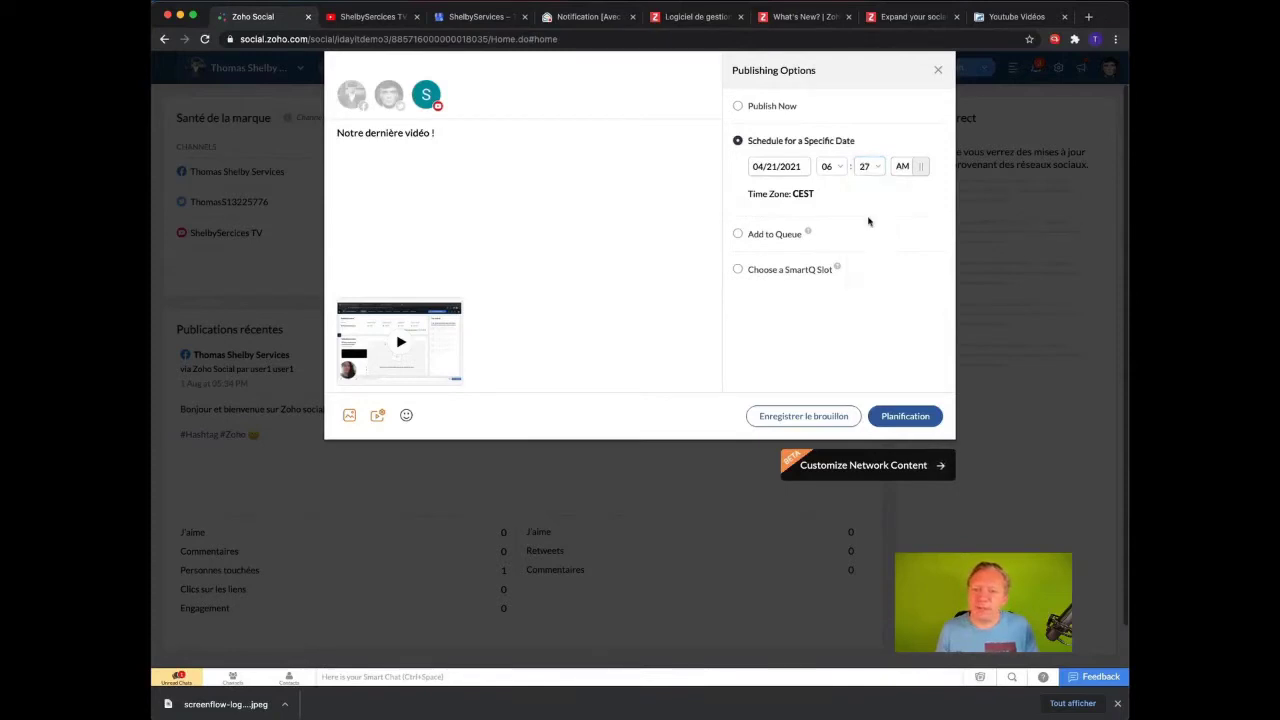
{"action": "left_click", "coordinate": [876, 167]}
{"action": "left_click", "coordinate": [863, 290]}
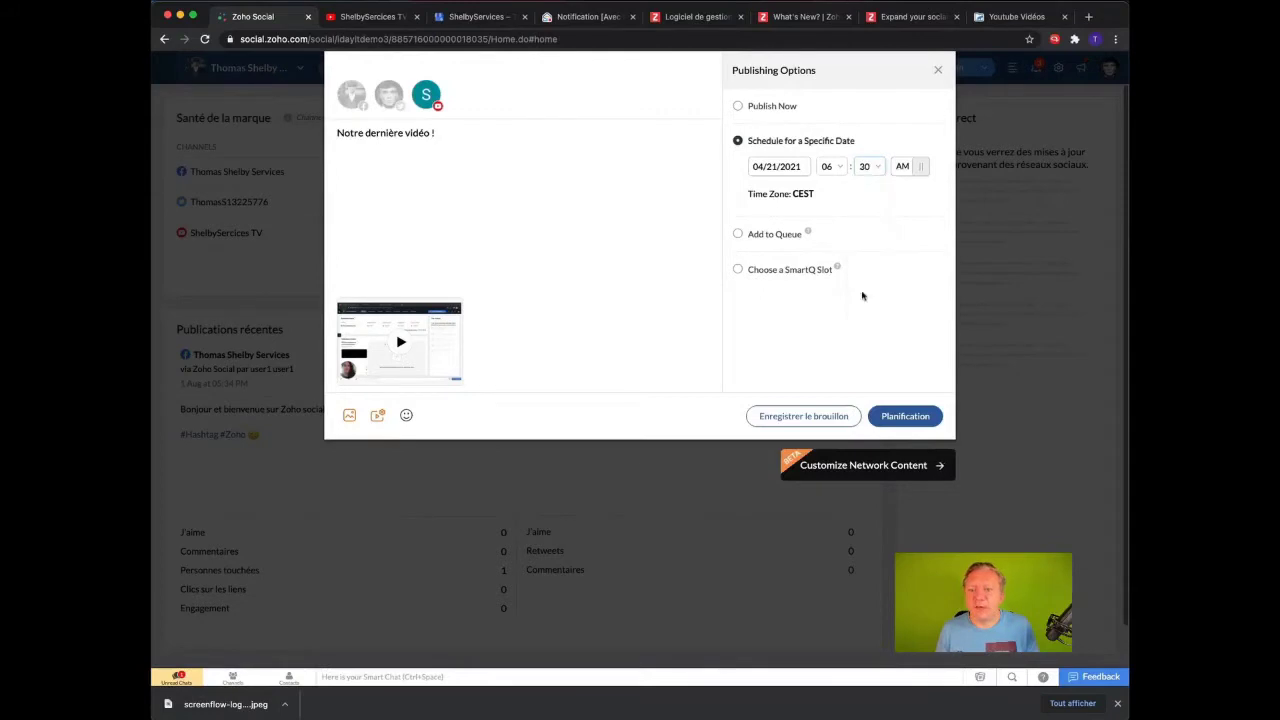
{"action": "left_click", "coordinate": [905, 416]}
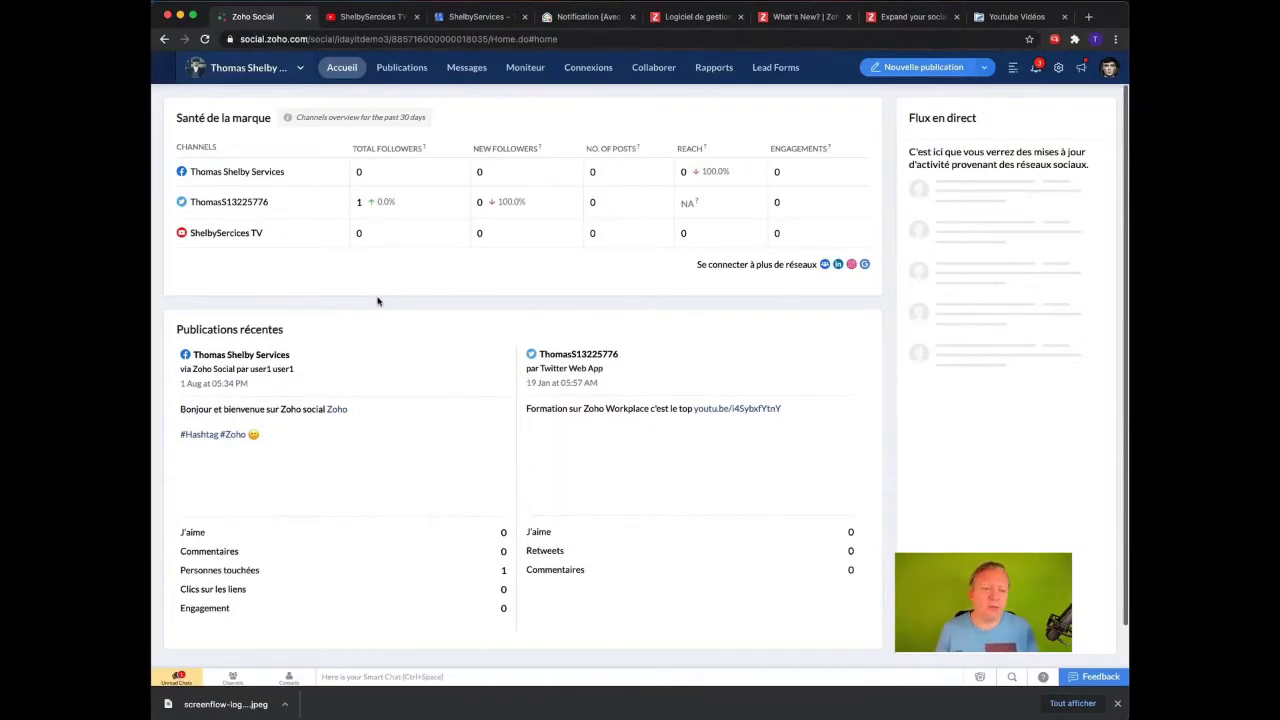
Examine the published posts, the Media Library with its upload sources, and the published posts of the YouTube channel.
{"action": "left_click", "coordinate": [404, 70]}
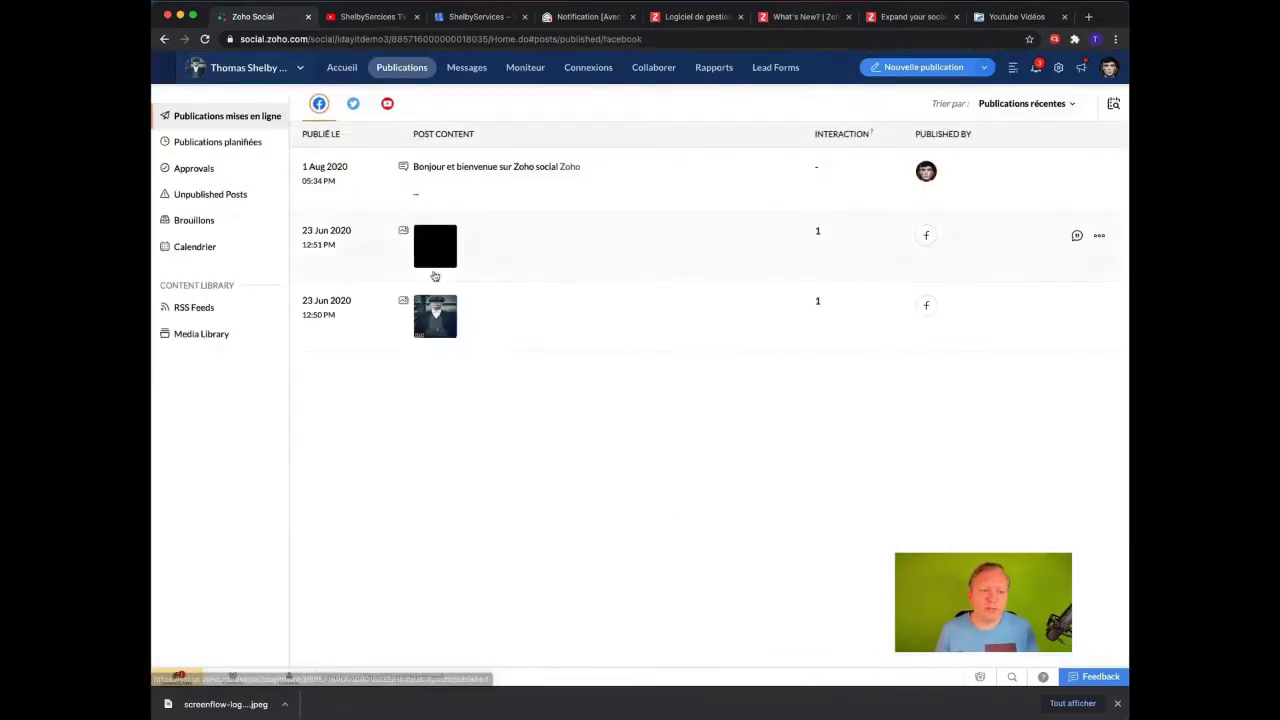
{"action": "left_click", "coordinate": [220, 338]}
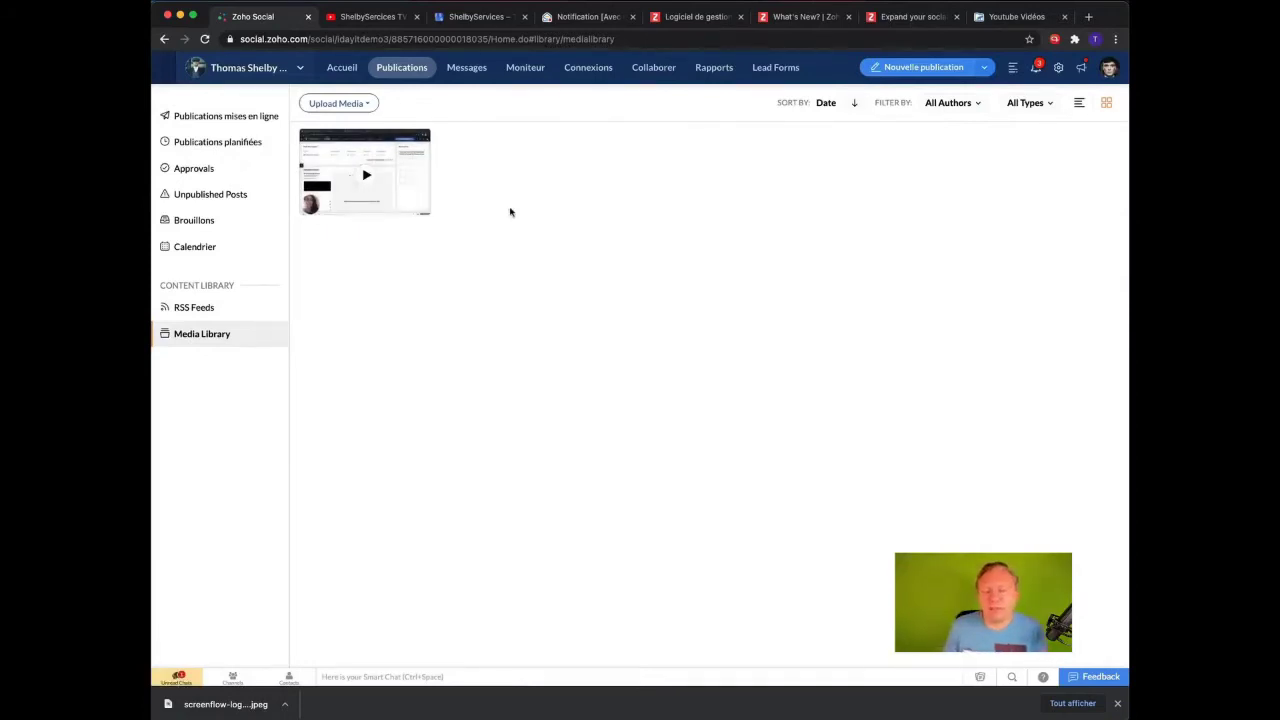
{"action": "left_click", "coordinate": [368, 115]}
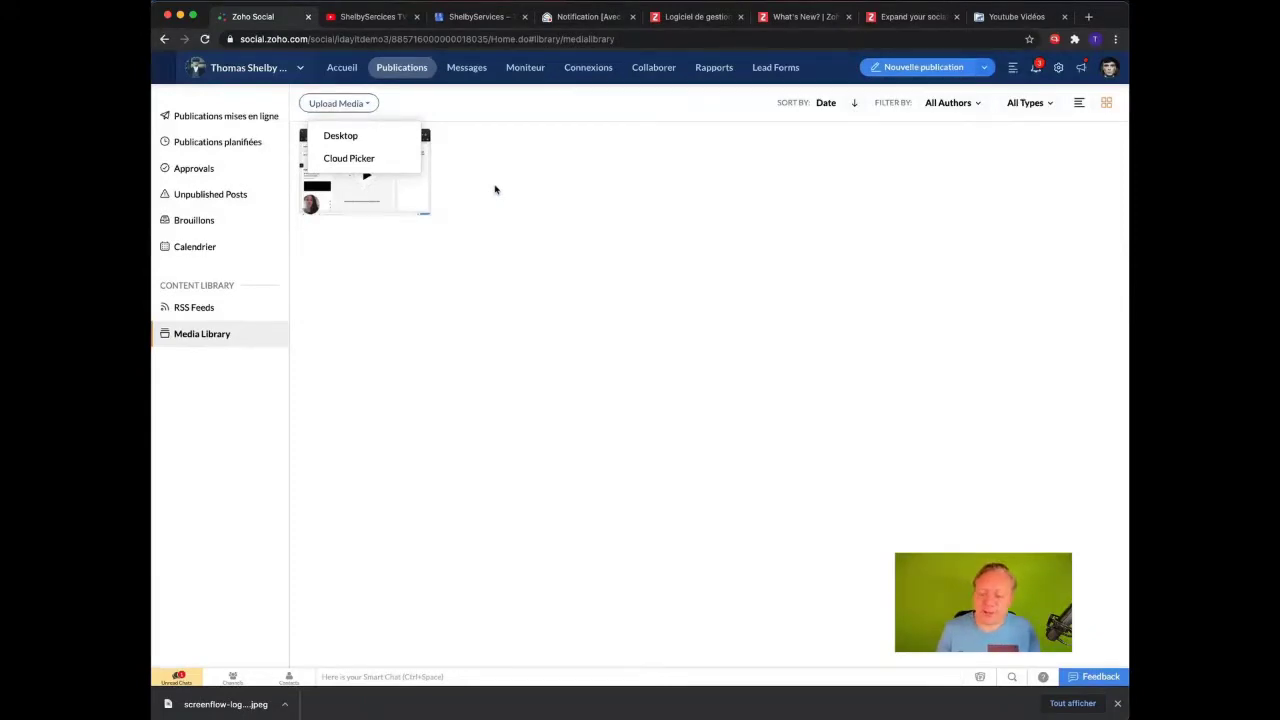
{"action": "left_click", "coordinate": [282, 116]}
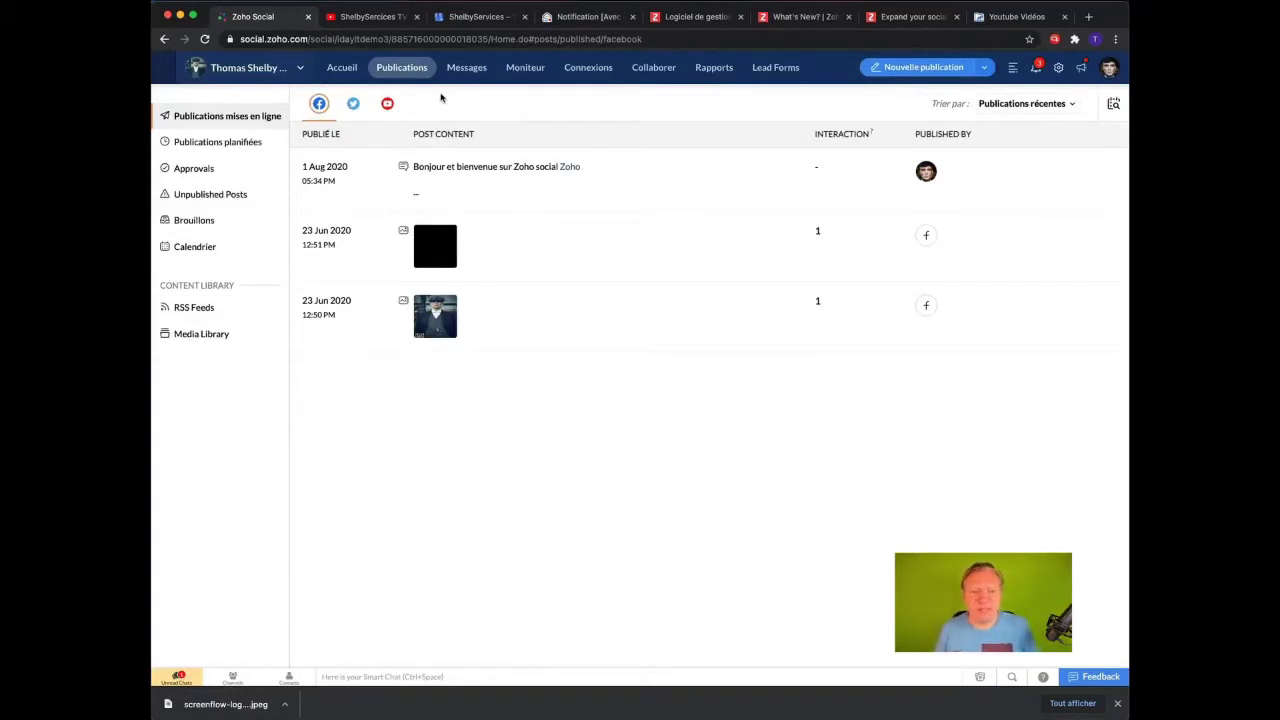
{"action": "left_click", "coordinate": [388, 106]}
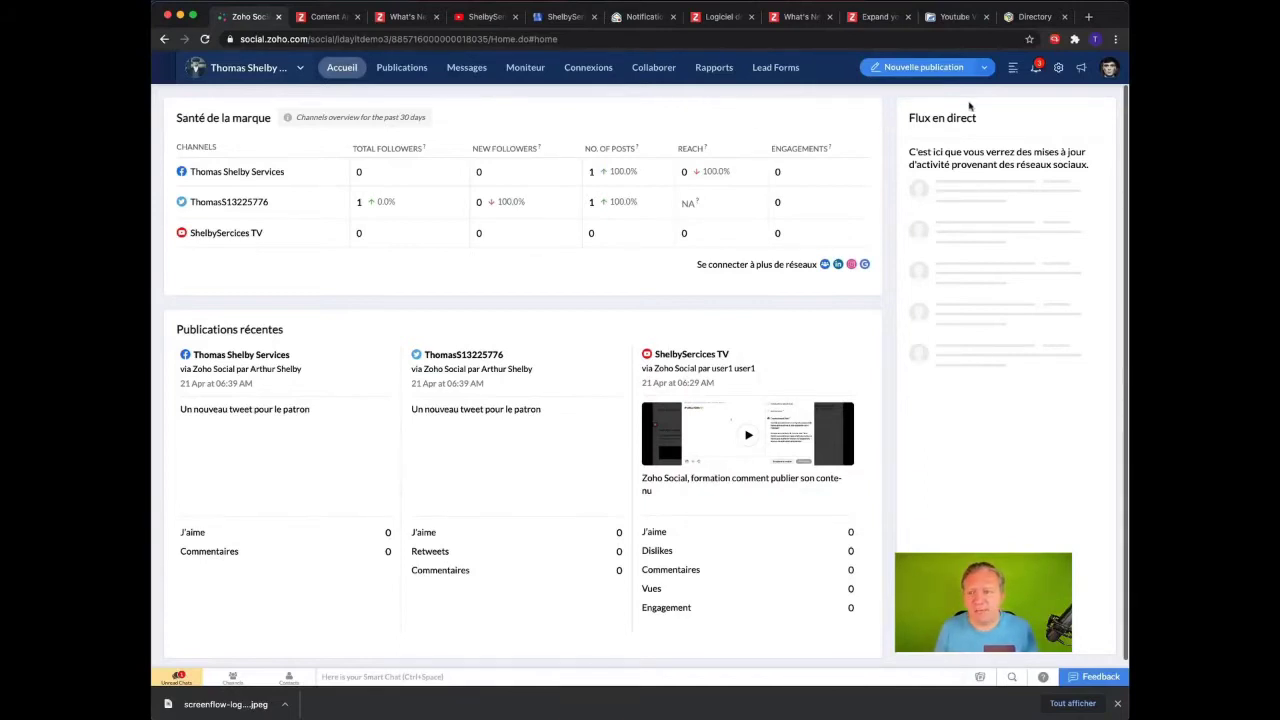
Review the brand's publication settings and approvers, and examine what the Limited Publisher role is allowed to do.
{"action": "left_click", "coordinate": [1057, 68]}
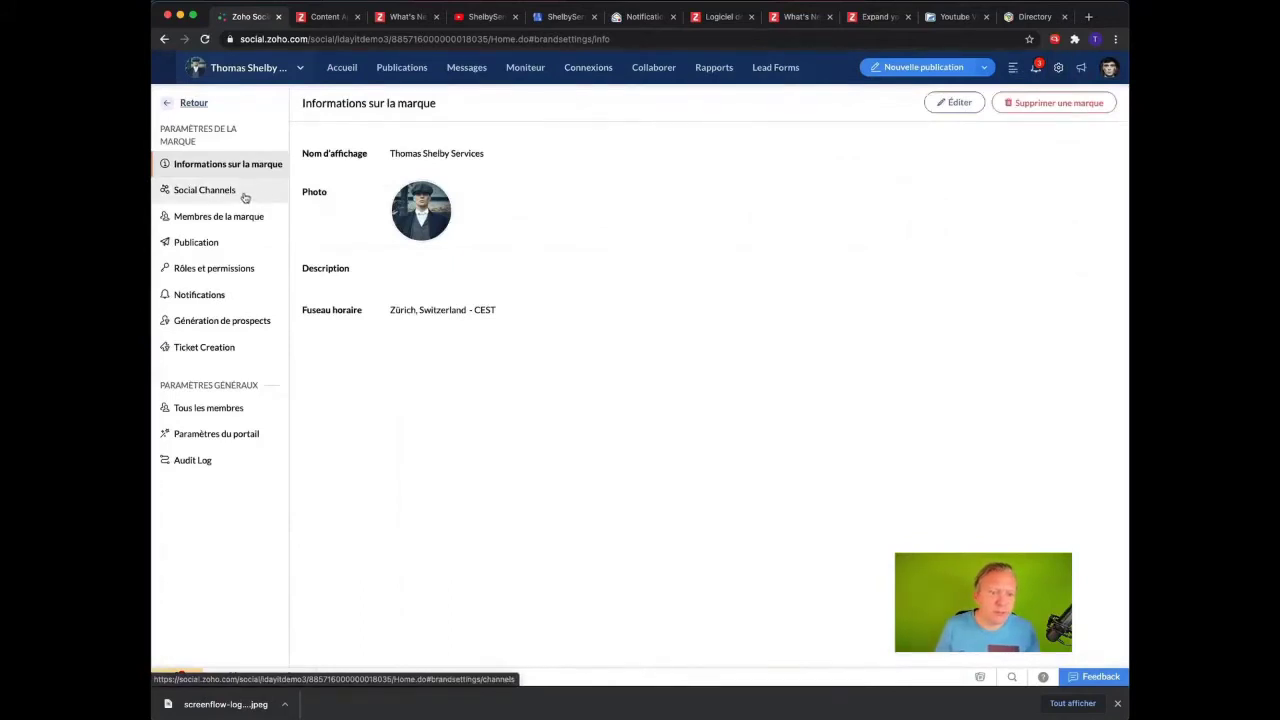
{"action": "left_click", "coordinate": [204, 244]}
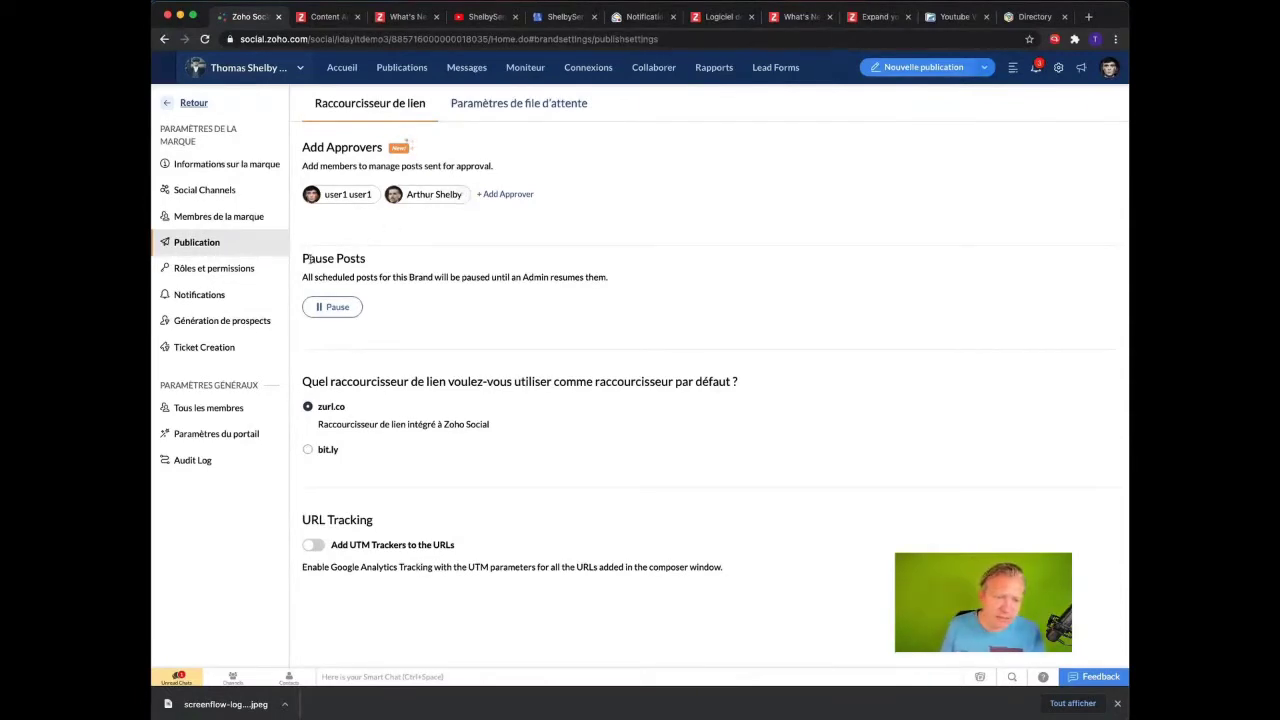
{"action": "left_click", "coordinate": [211, 268]}
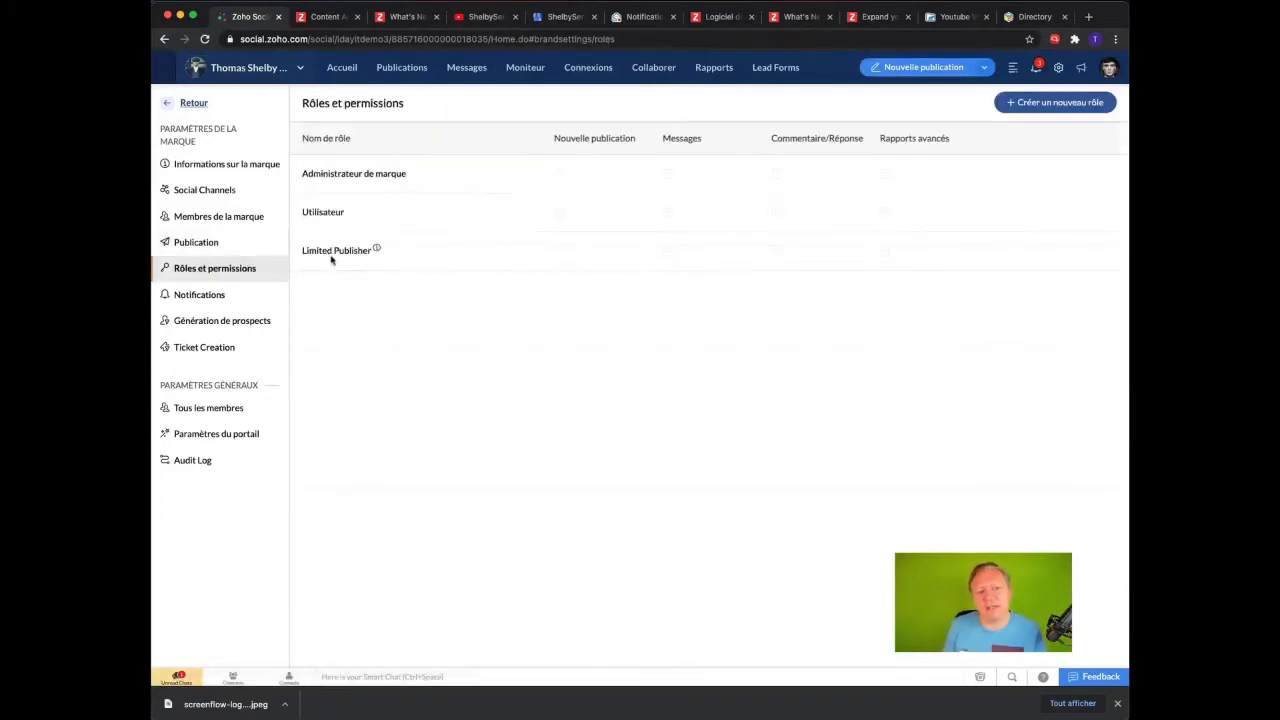
{"action": "mouse_move", "coordinate": [376, 250]}
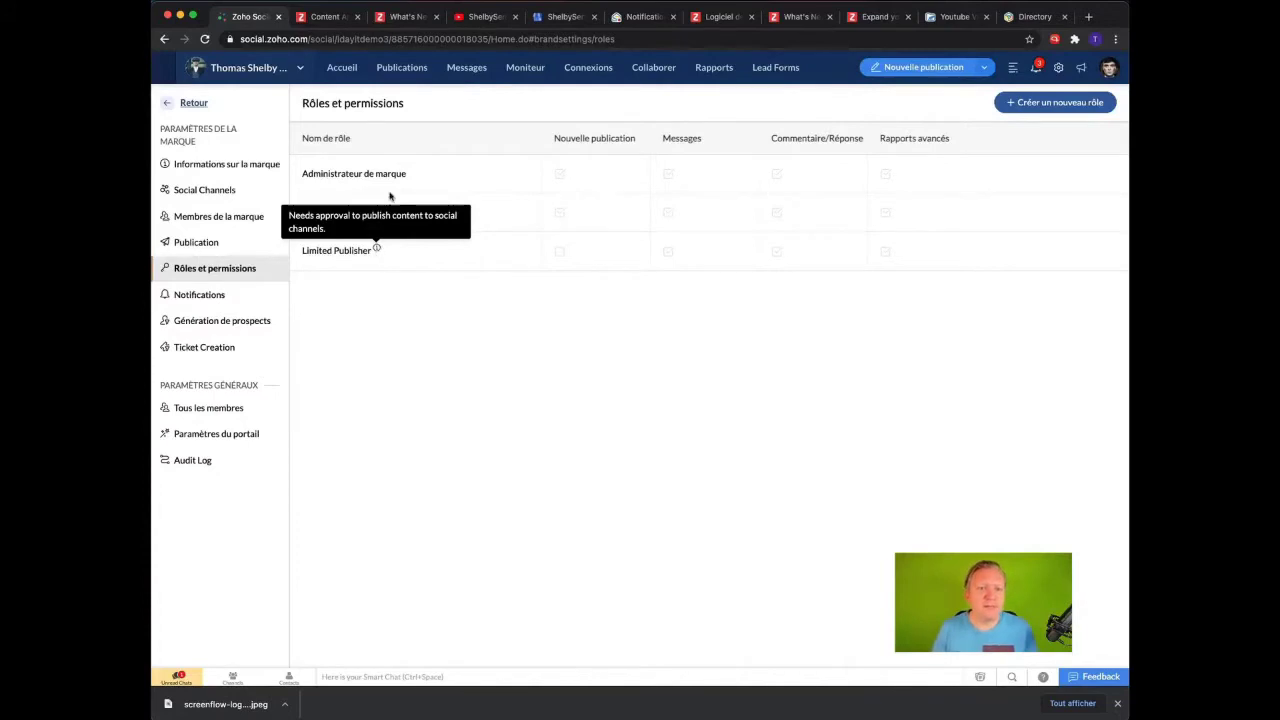
In the Zoho One Directory, update the non-admin Social member as Utilisateur with the Limited Publisher brand role for the selected brand.
{"action": "left_click", "coordinate": [1032, 17]}
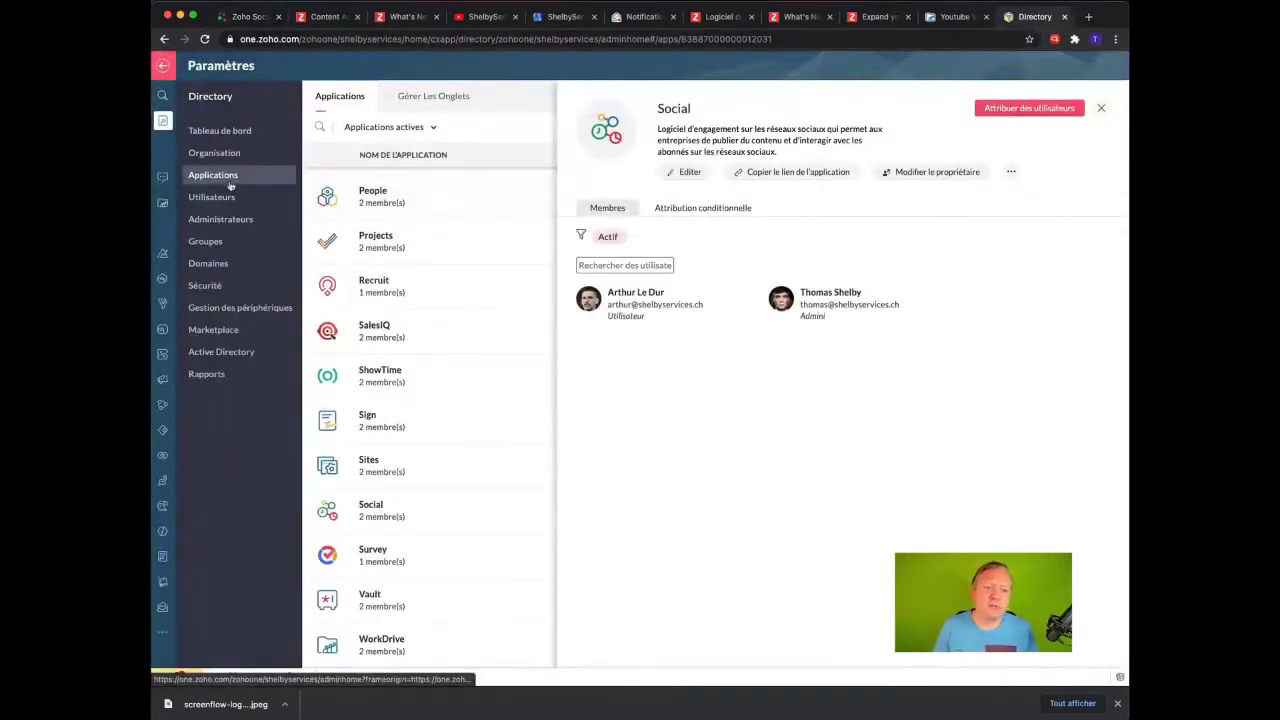
{"action": "mouse_move", "coordinate": [651, 317]}
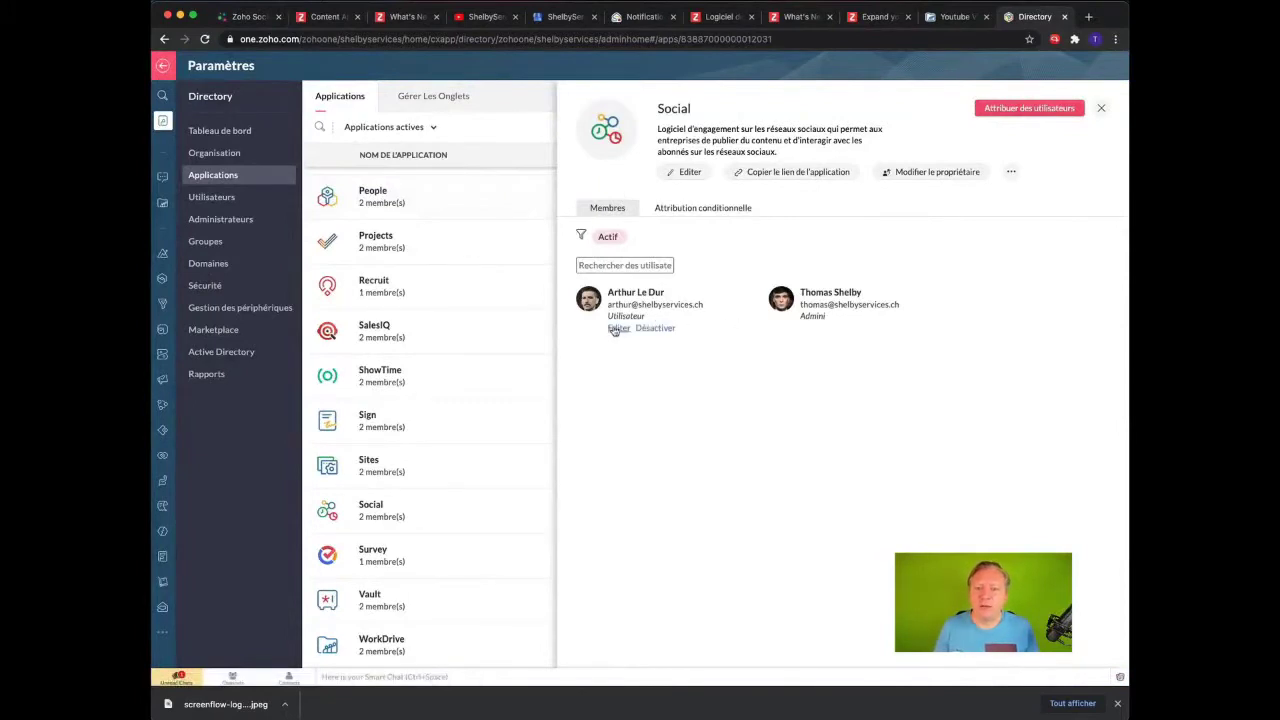
{"action": "left_click", "coordinate": [618, 328]}
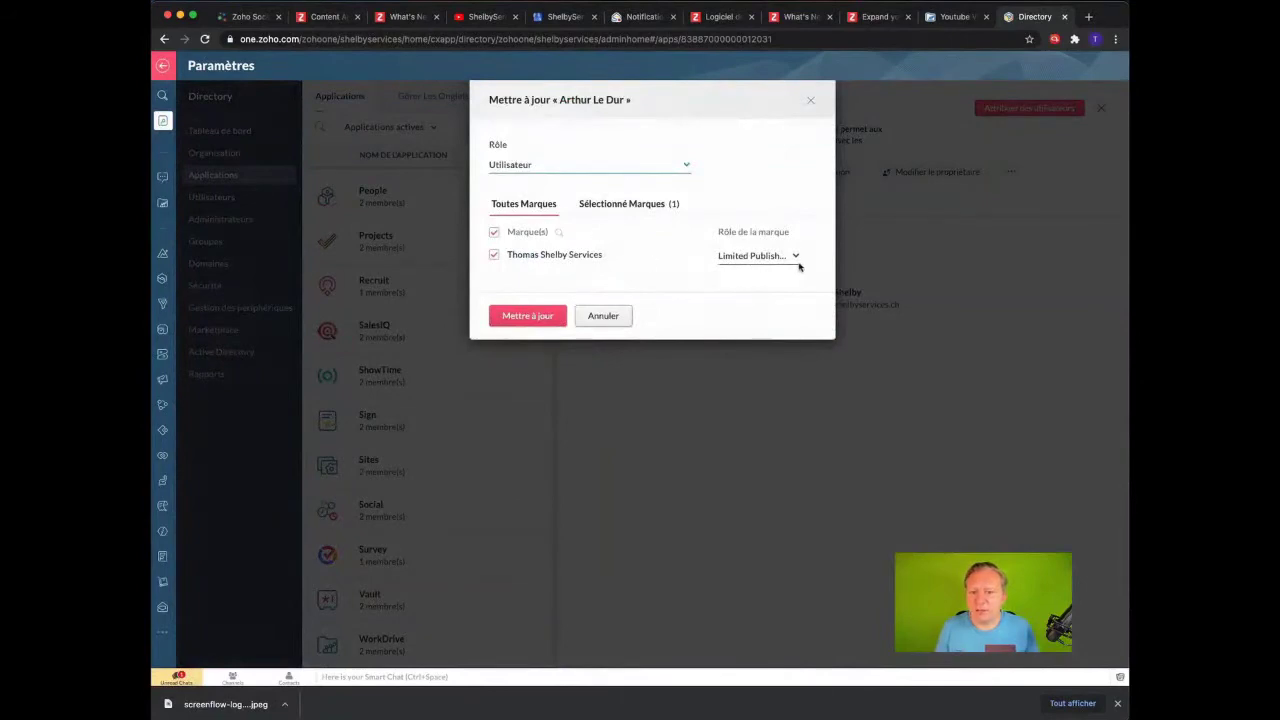
{"action": "left_click", "coordinate": [543, 320]}
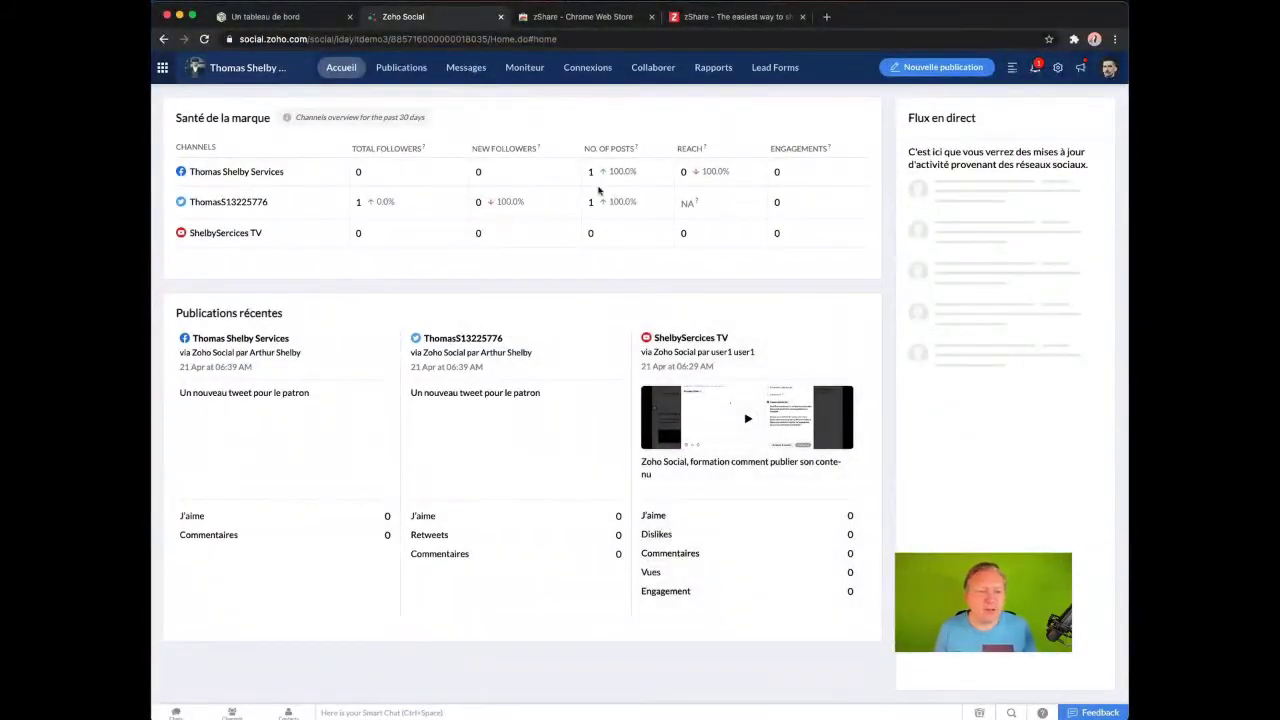
From the limited publisher's Zoho Social session, compose a new post saying that the boss, named by first name, "est génial".
{"action": "left_click", "coordinate": [951, 73]}
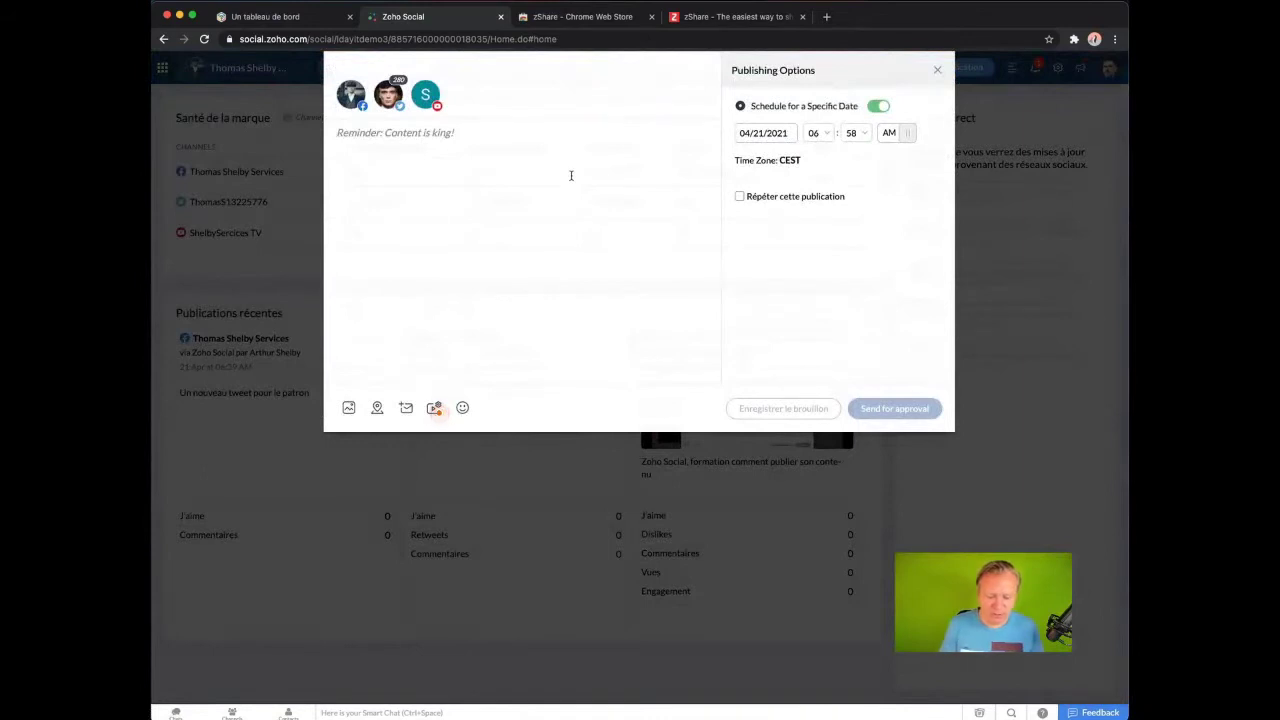
{"action": "type", "text": "Mon "}
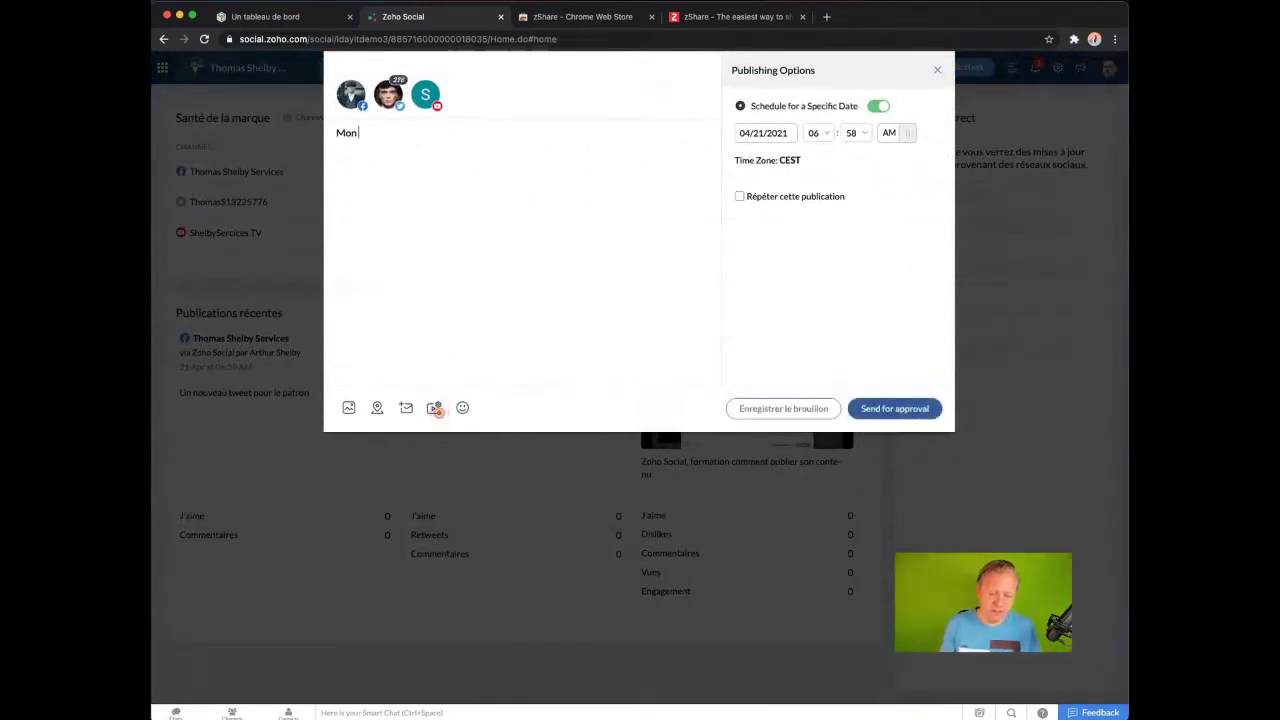
{"action": "type", "text": "chef"}
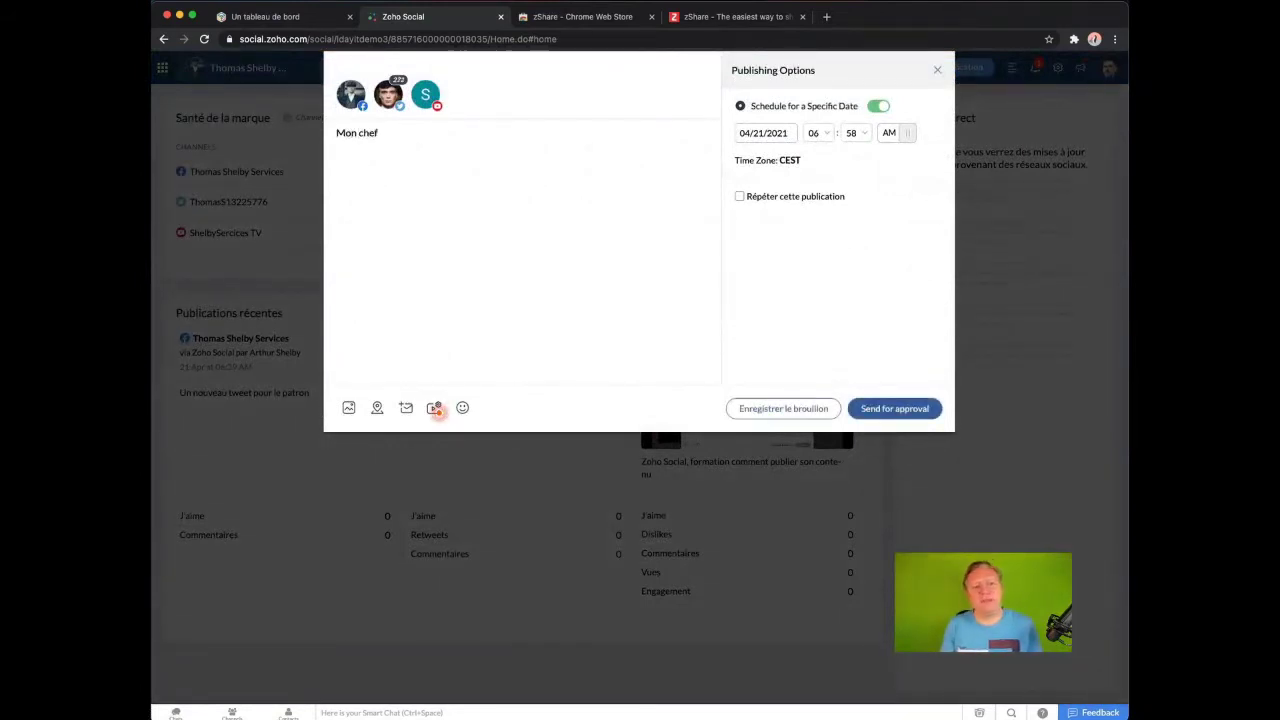
{"action": "type", "text": " Thomas est gén"}
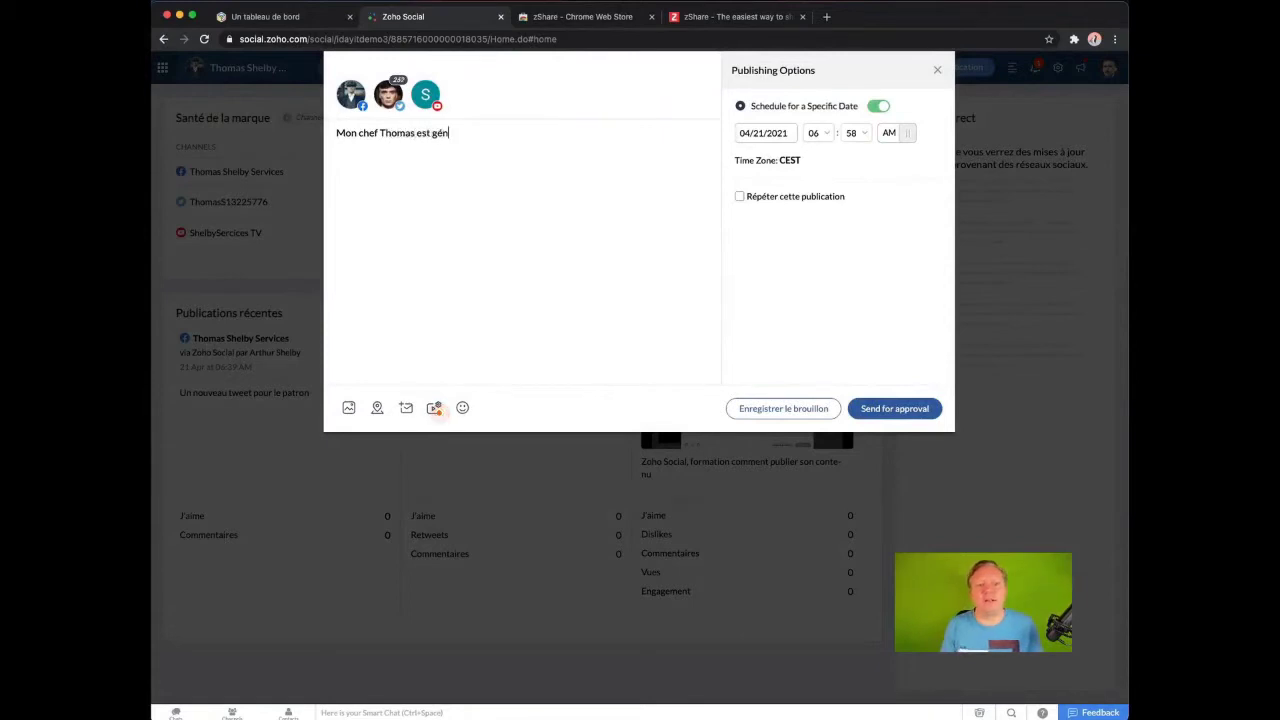
{"action": "type", "text": "ial"}
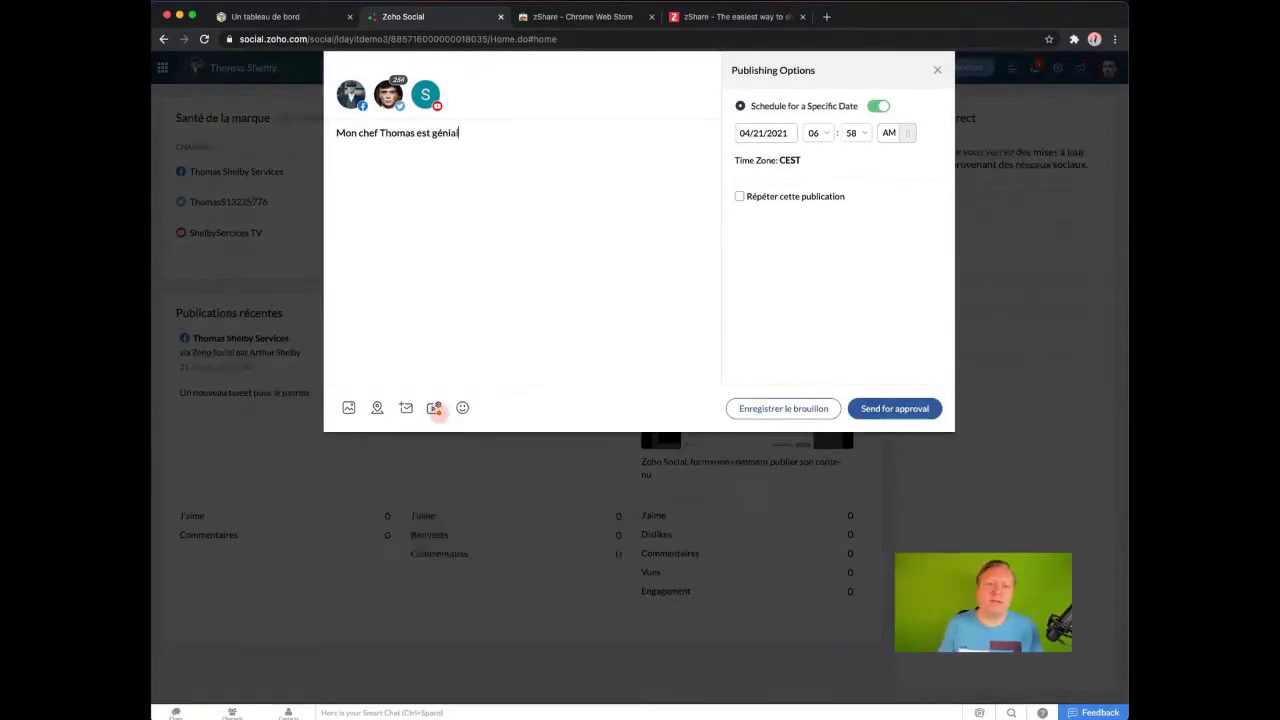
Exclude the YouTube channel from the new post and send it for approval.
{"action": "left_click", "coordinate": [425, 94]}
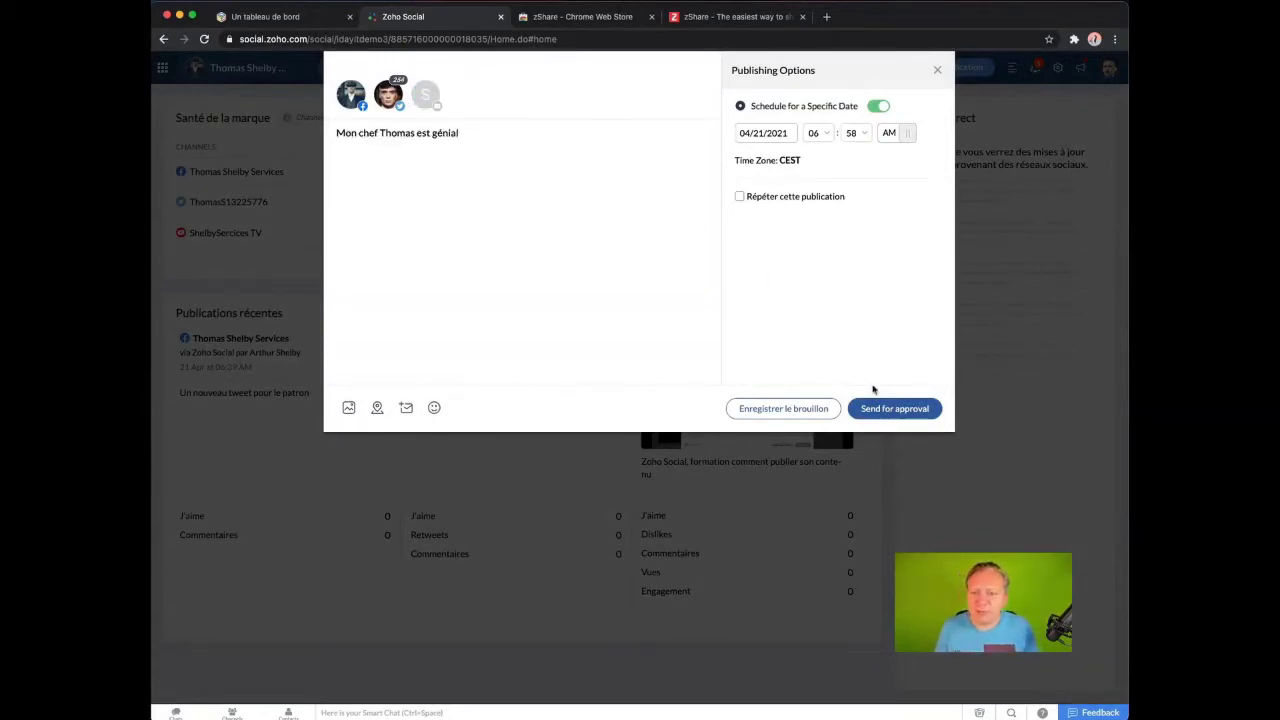
{"action": "left_click", "coordinate": [892, 409]}
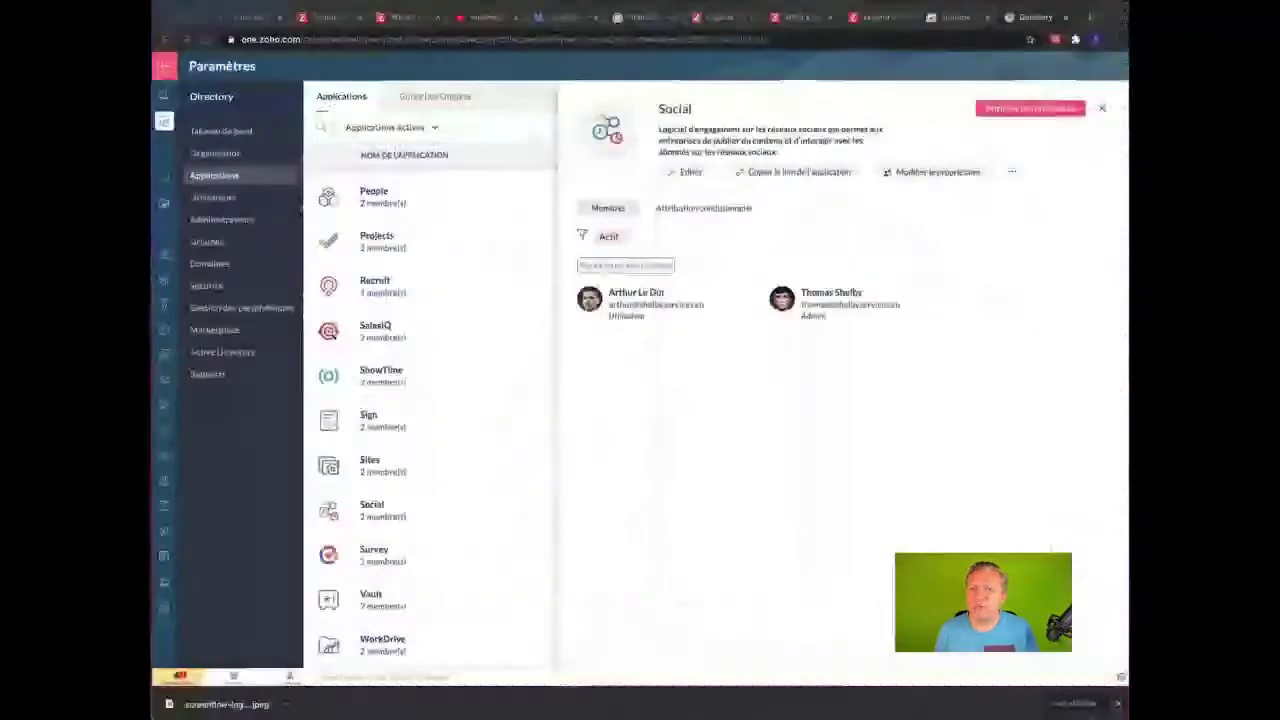
In the brand administrator's Zoho Social session, open the team notification for the submitted post and publish the comment "Non il faut changer ça.".
{"action": "left_click", "coordinate": [230, 17]}
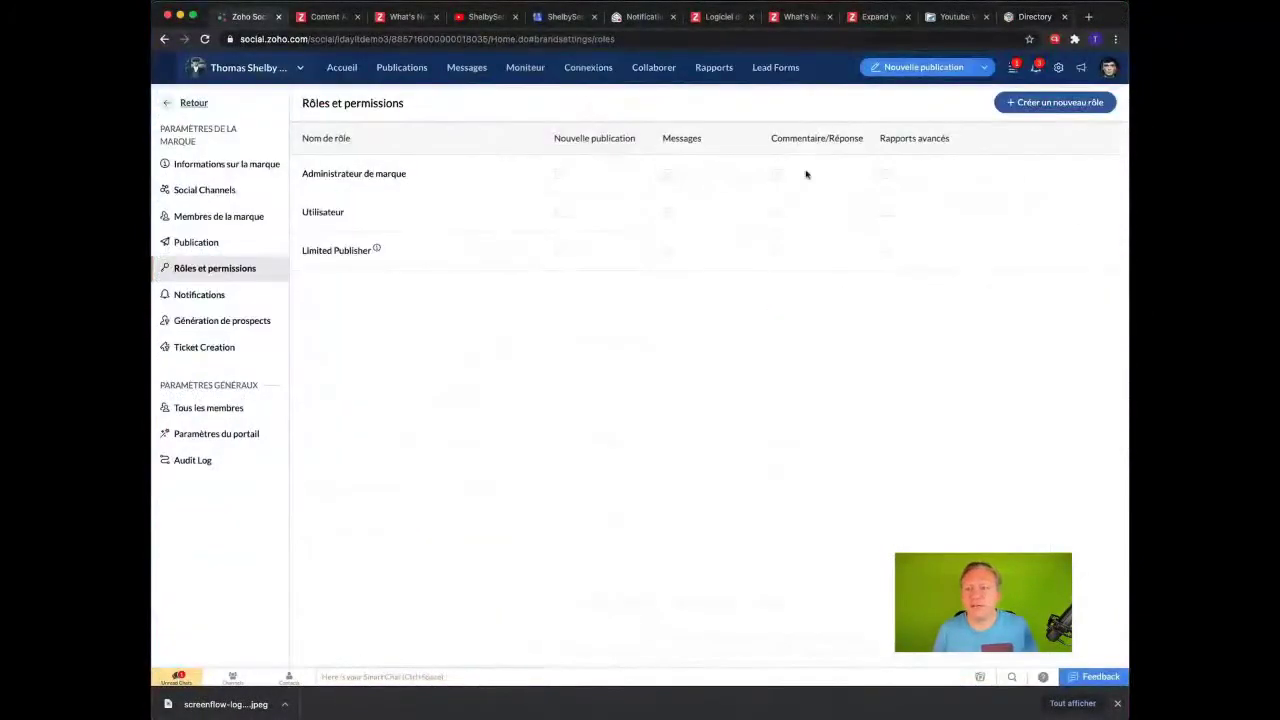
{"action": "left_click", "coordinate": [1012, 70]}
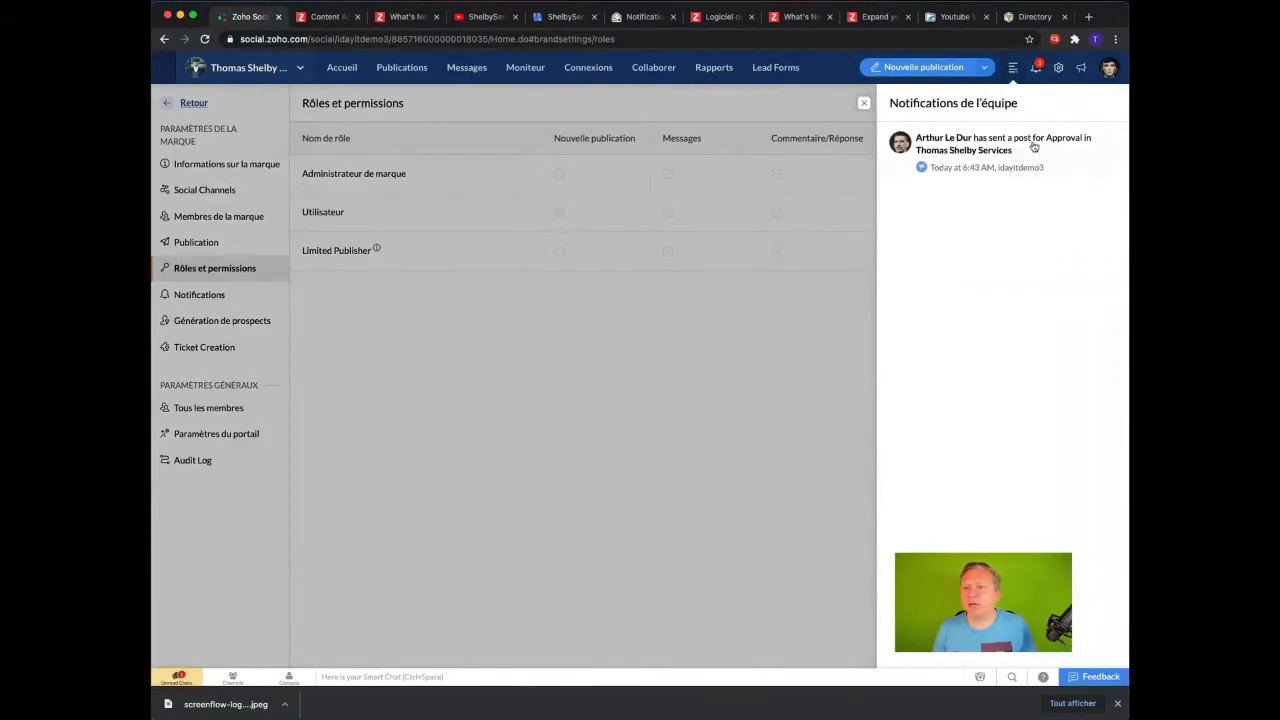
{"action": "left_click", "coordinate": [1034, 147]}
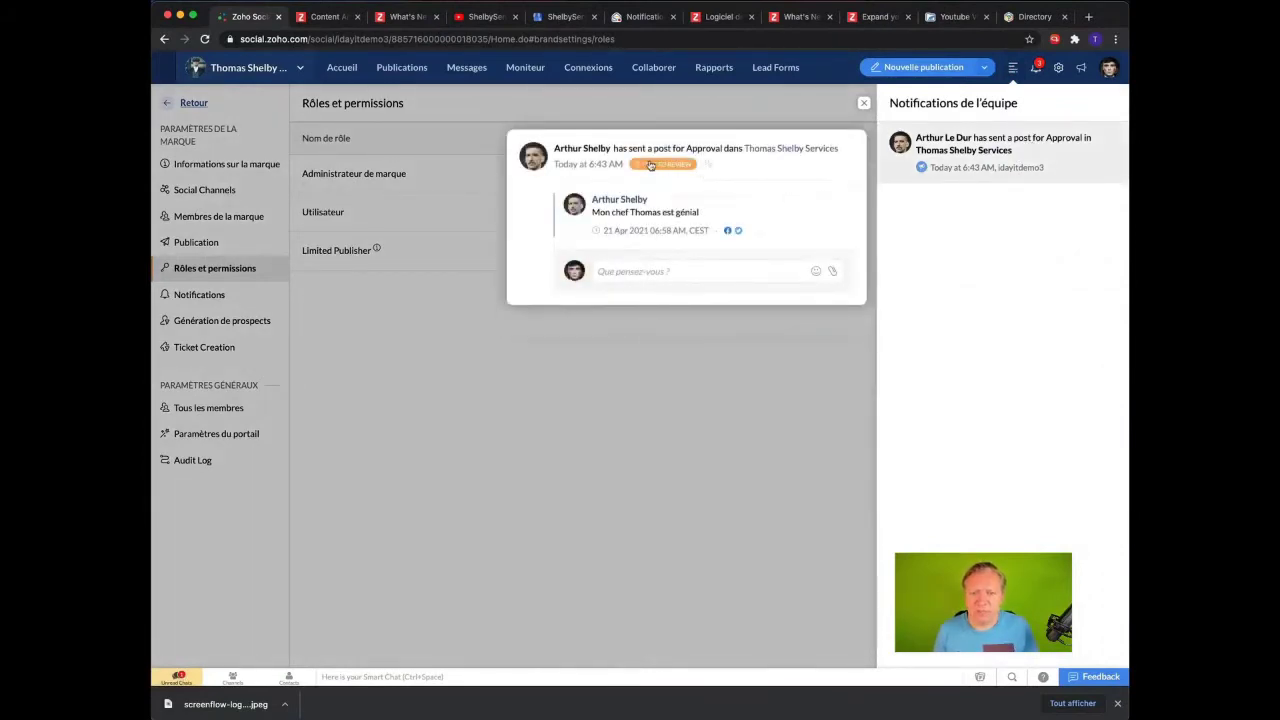
{"action": "left_click", "coordinate": [718, 274]}
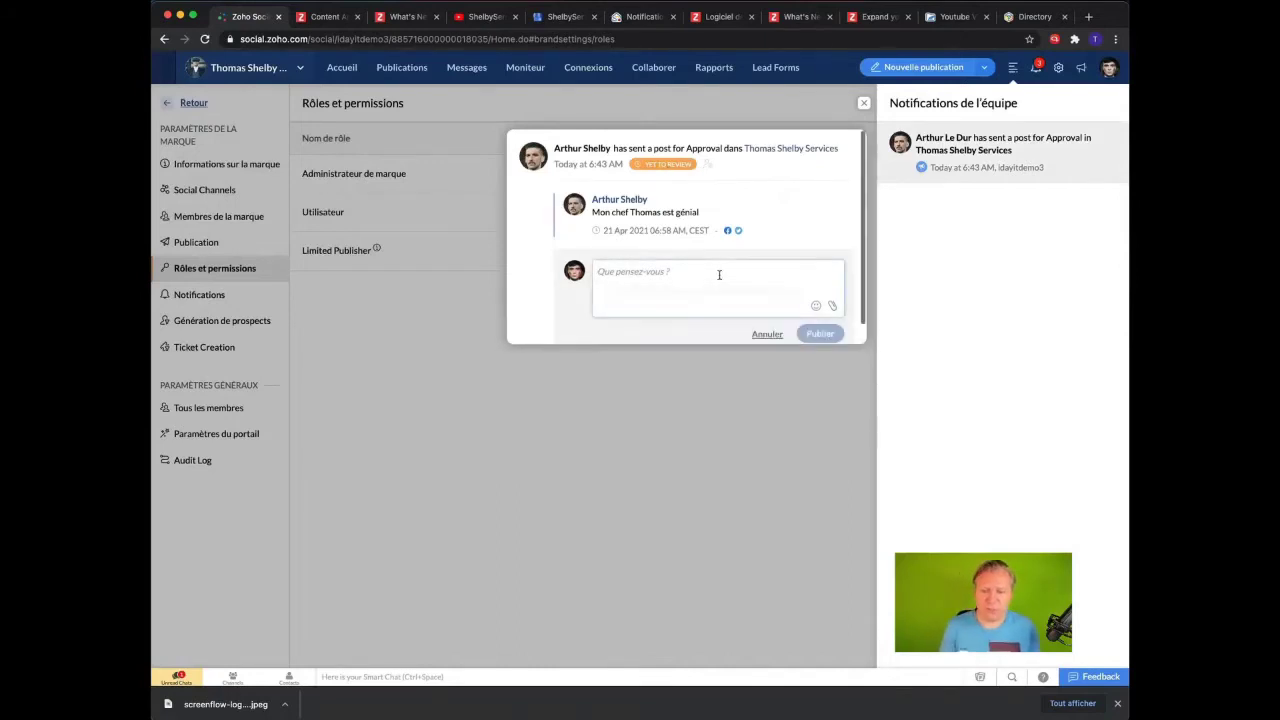
{"action": "type", "text": "Non il faut"}
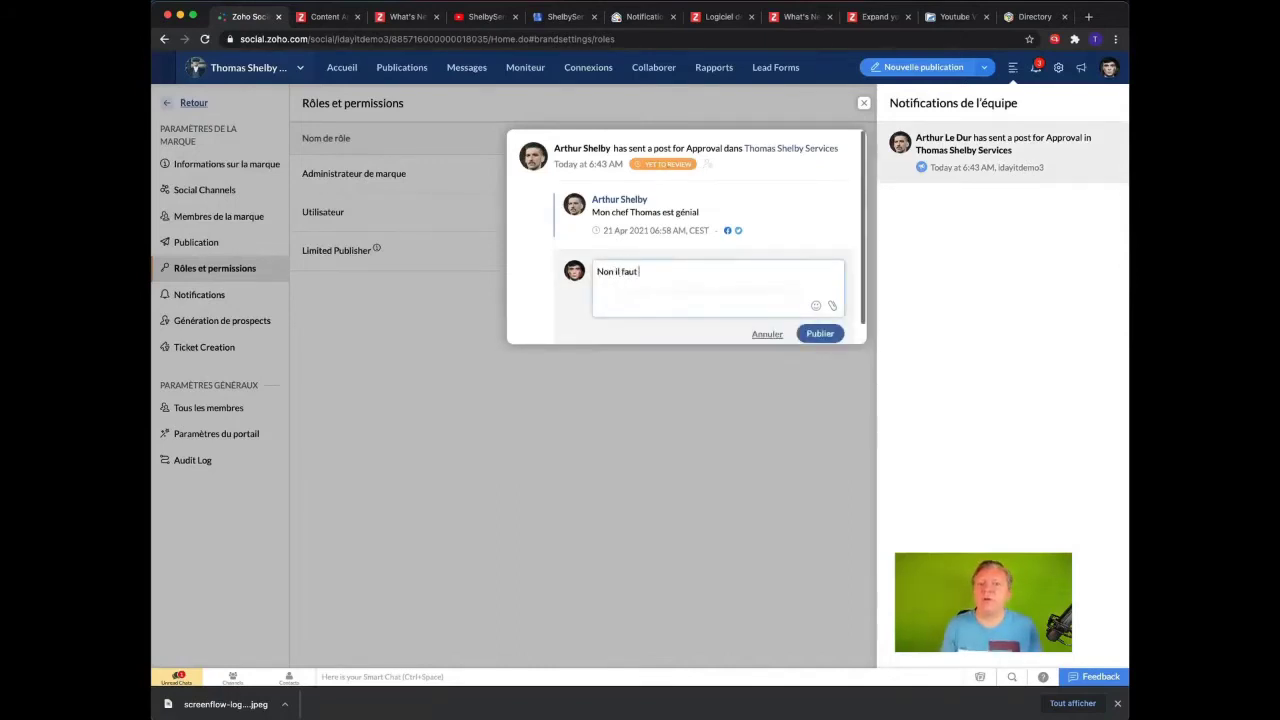
{"action": "type", "text": " changer ça"}
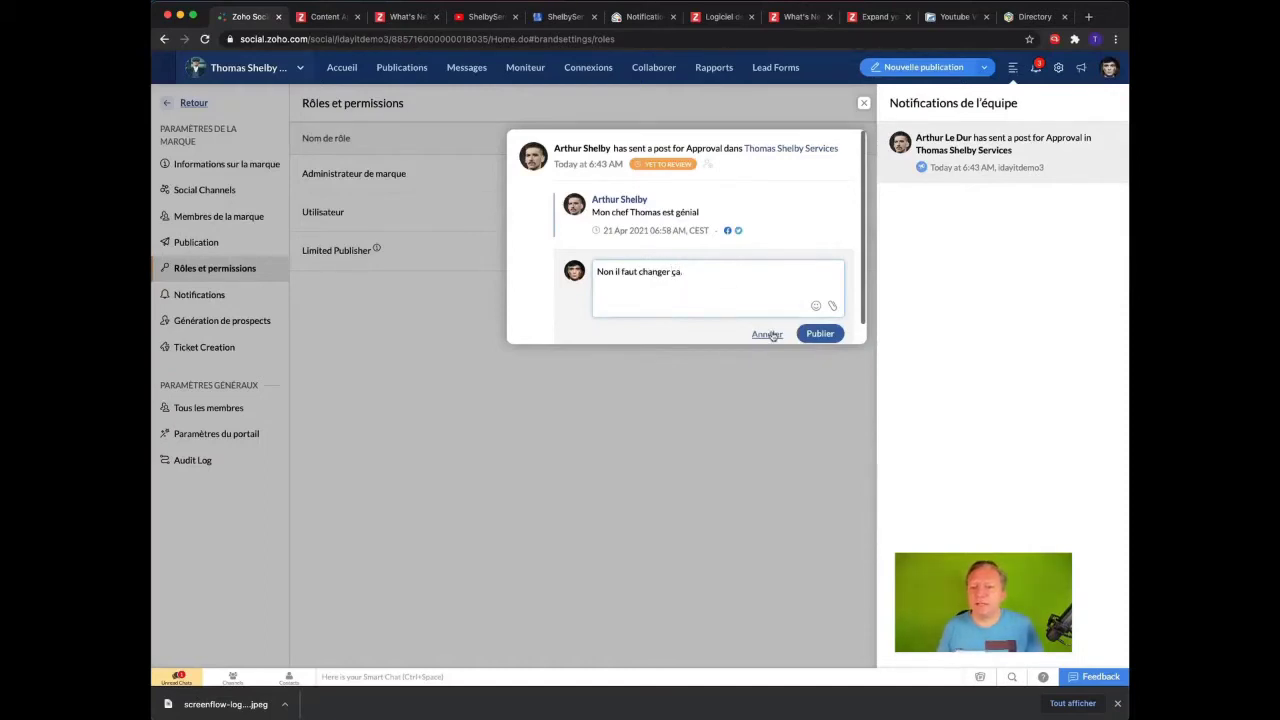
{"action": "left_click", "coordinate": [812, 335]}
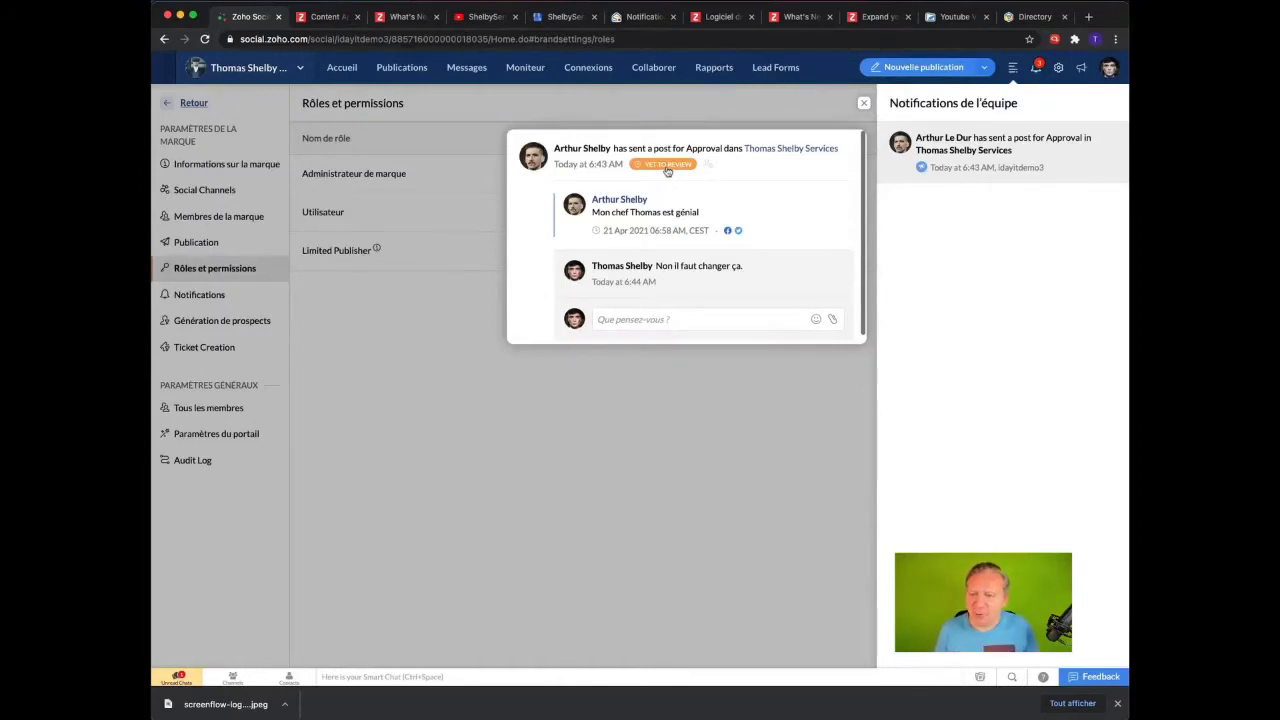
{"action": "left_click", "coordinate": [864, 104]}
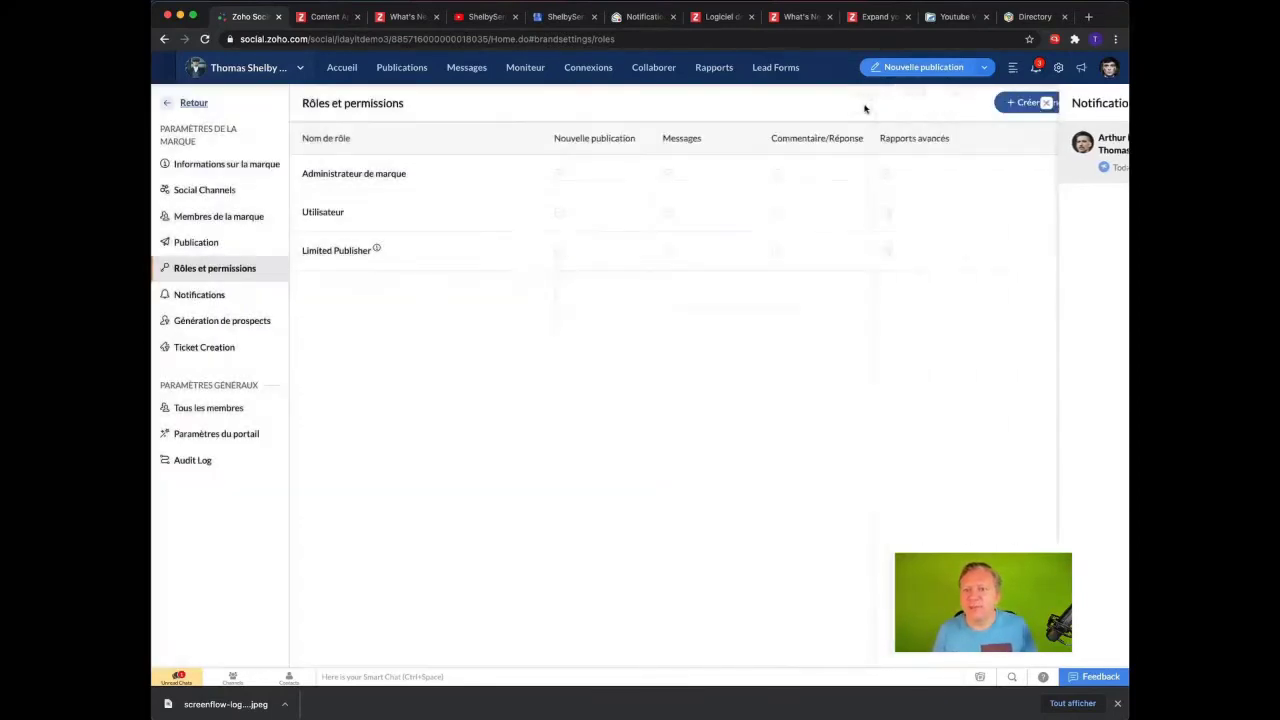
Open the details of the post awaiting review in the publications' Approvals list.
{"action": "left_click", "coordinate": [465, 72]}
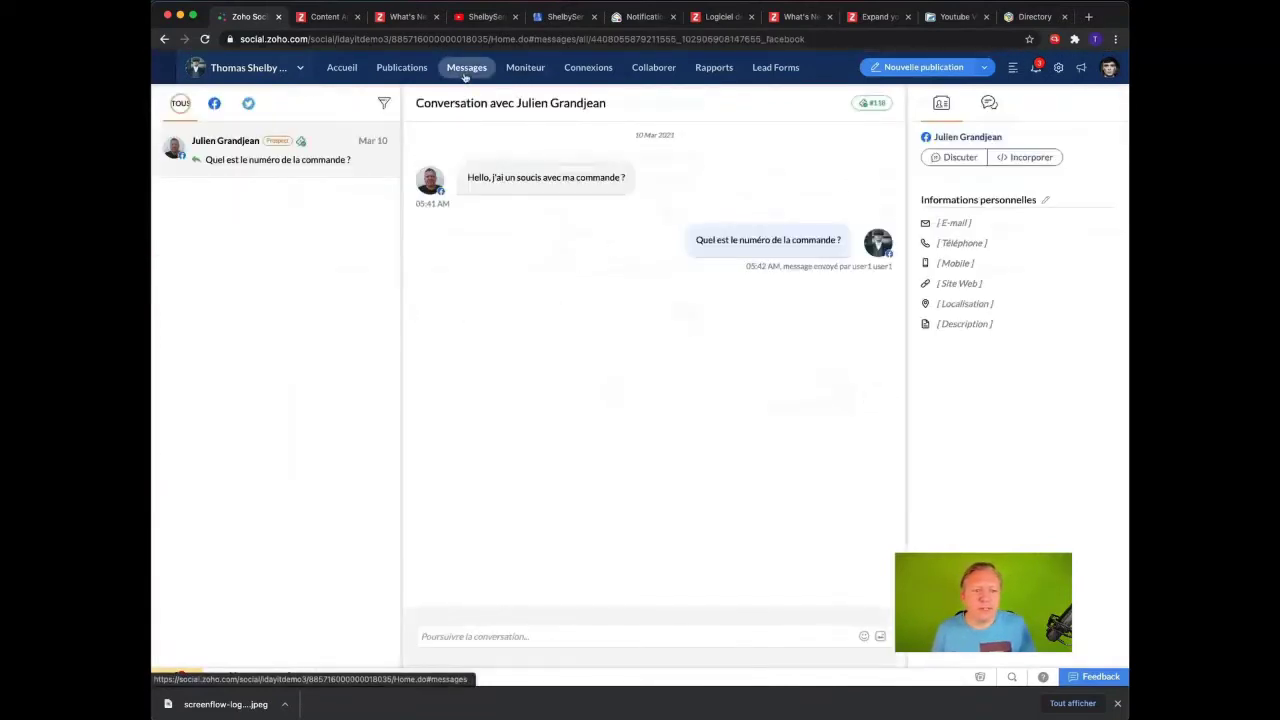
{"action": "left_click", "coordinate": [398, 72]}
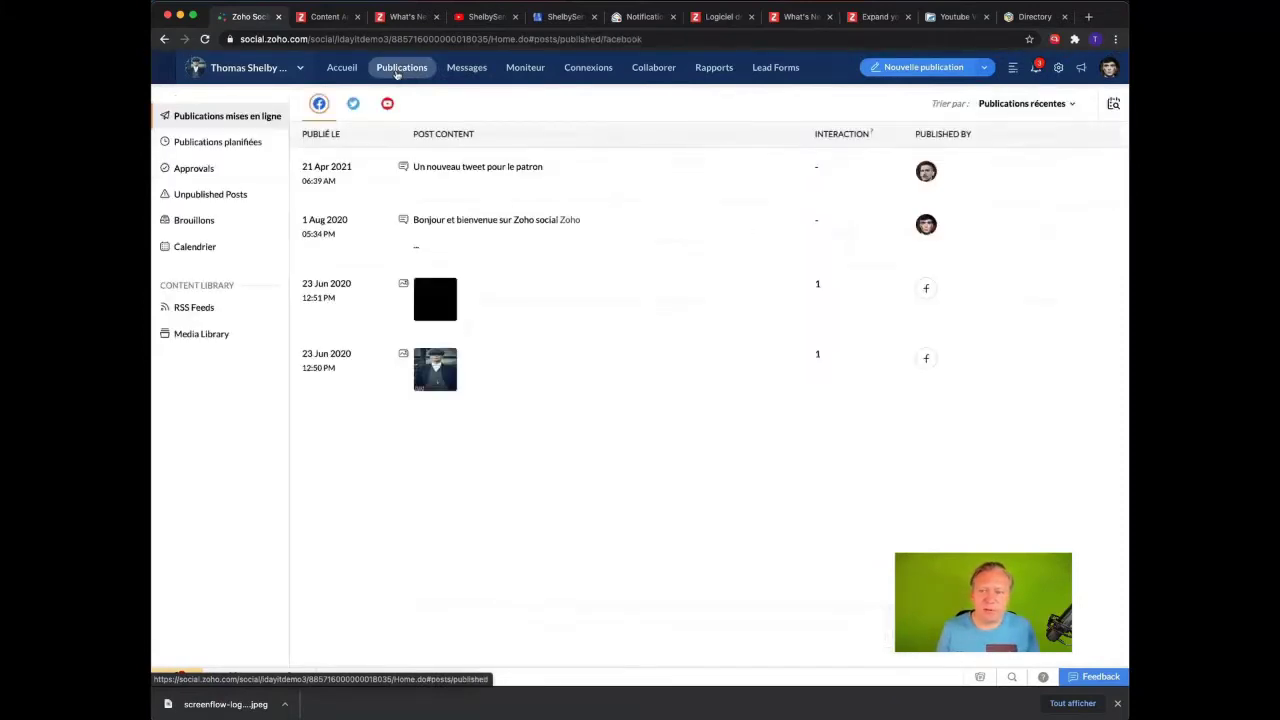
{"action": "left_click", "coordinate": [191, 172]}
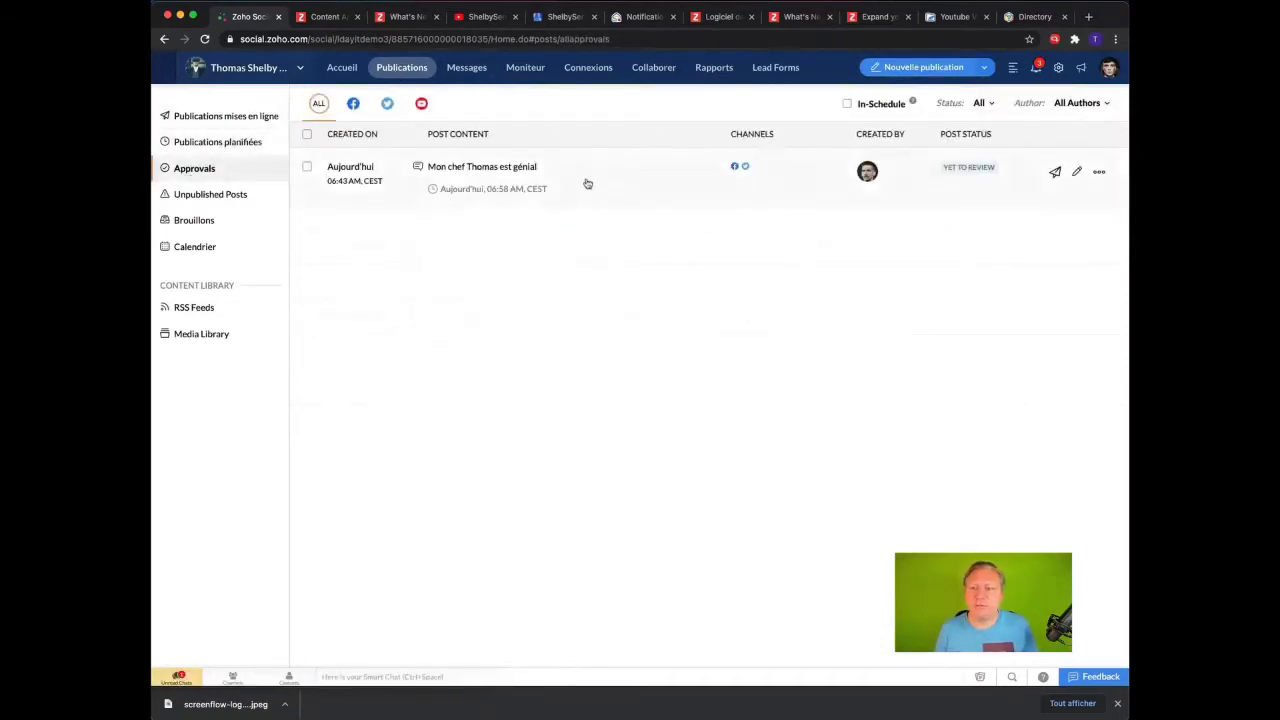
{"action": "left_click", "coordinate": [588, 183]}
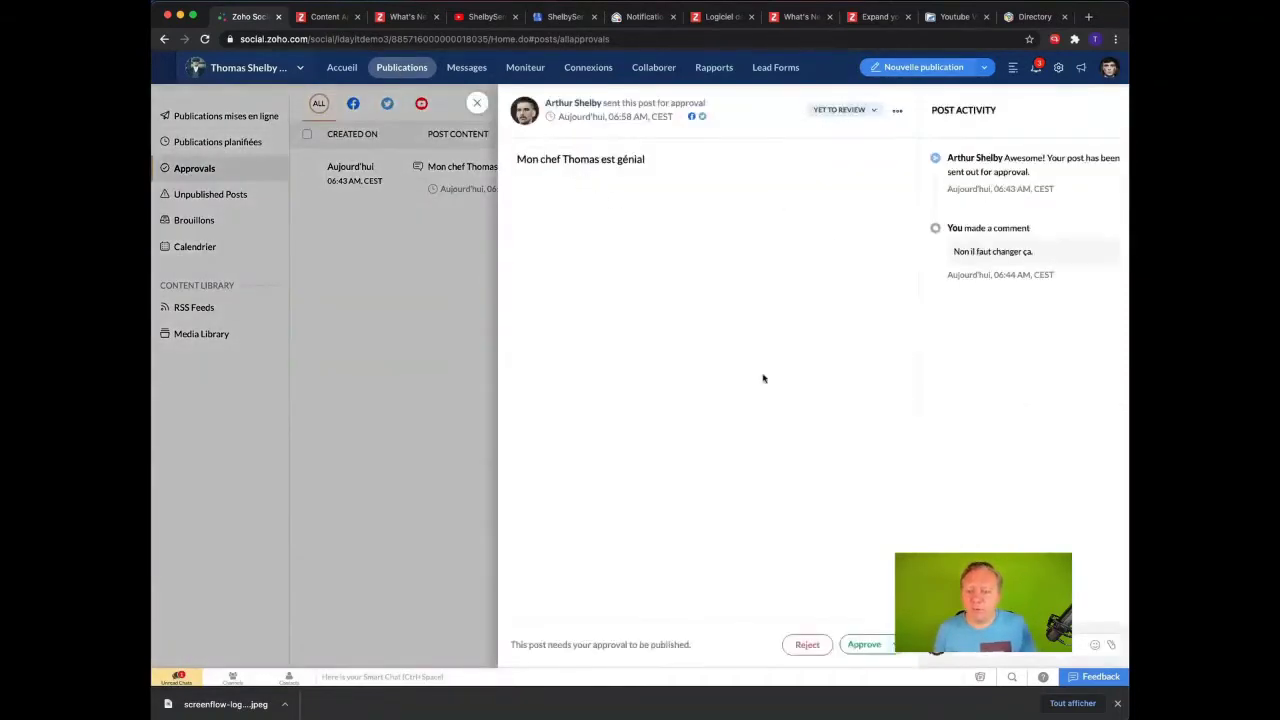
Try to approve the submitted post with the Approve and Add to Queue option.
{"action": "left_click", "coordinate": [898, 644]}
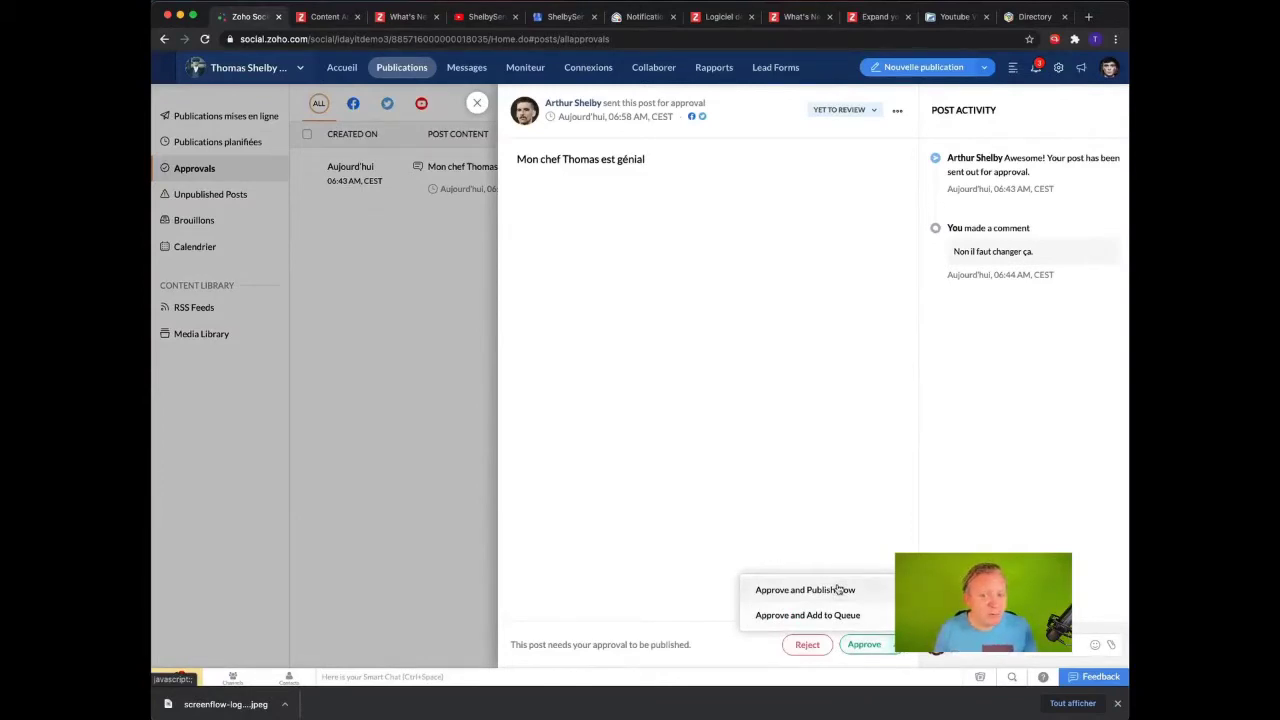
{"action": "left_click", "coordinate": [823, 615]}
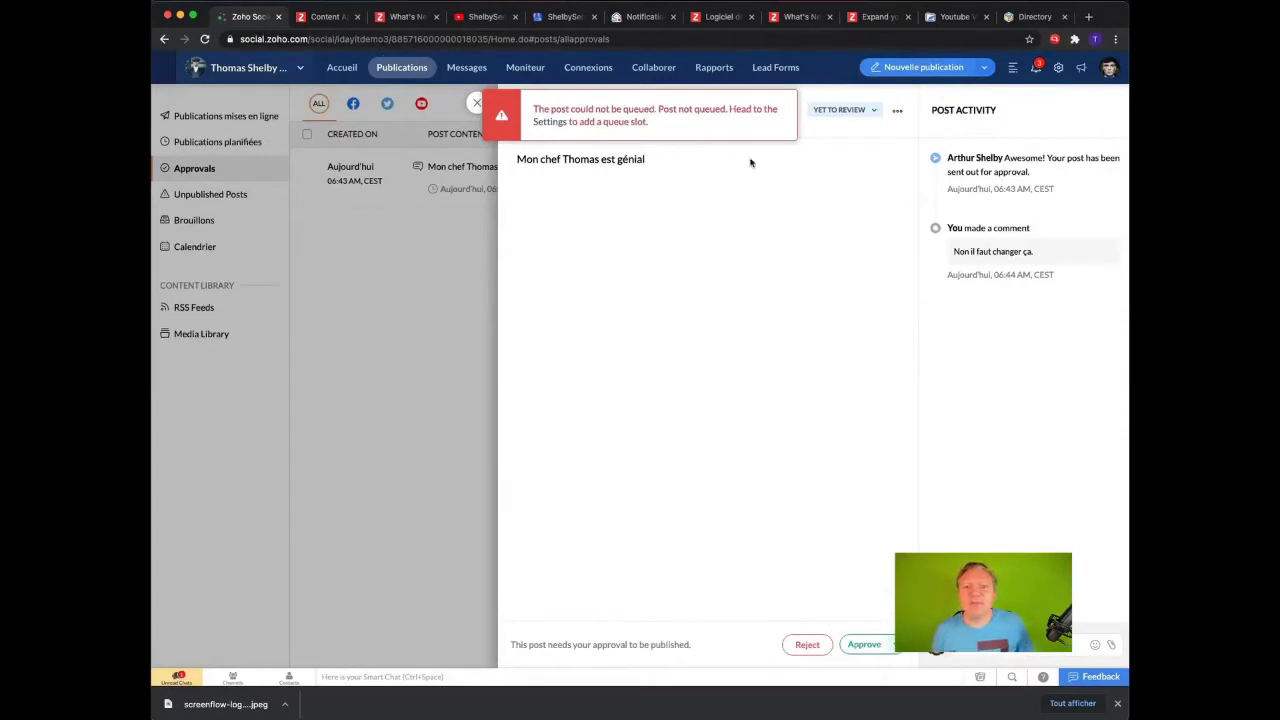
{"action": "left_click", "coordinate": [787, 100]}
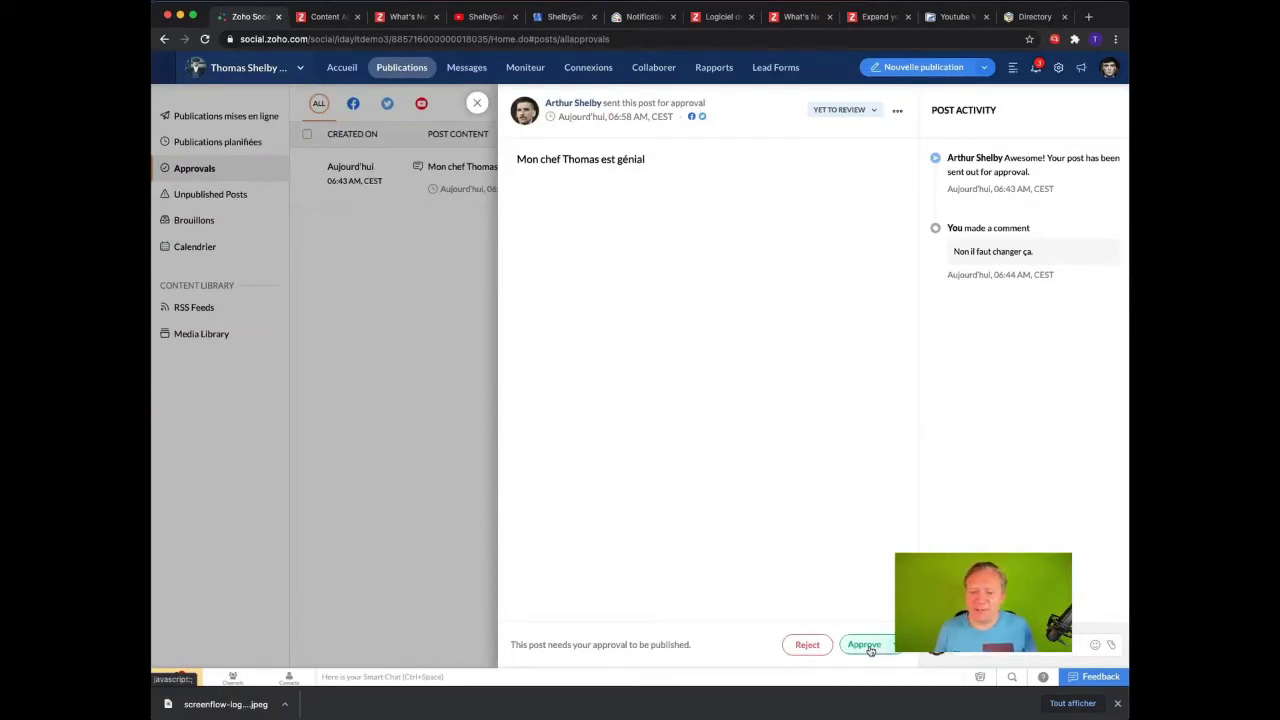
Approve the submitted post at its planned time and close its details.
{"action": "left_click", "coordinate": [866, 645]}
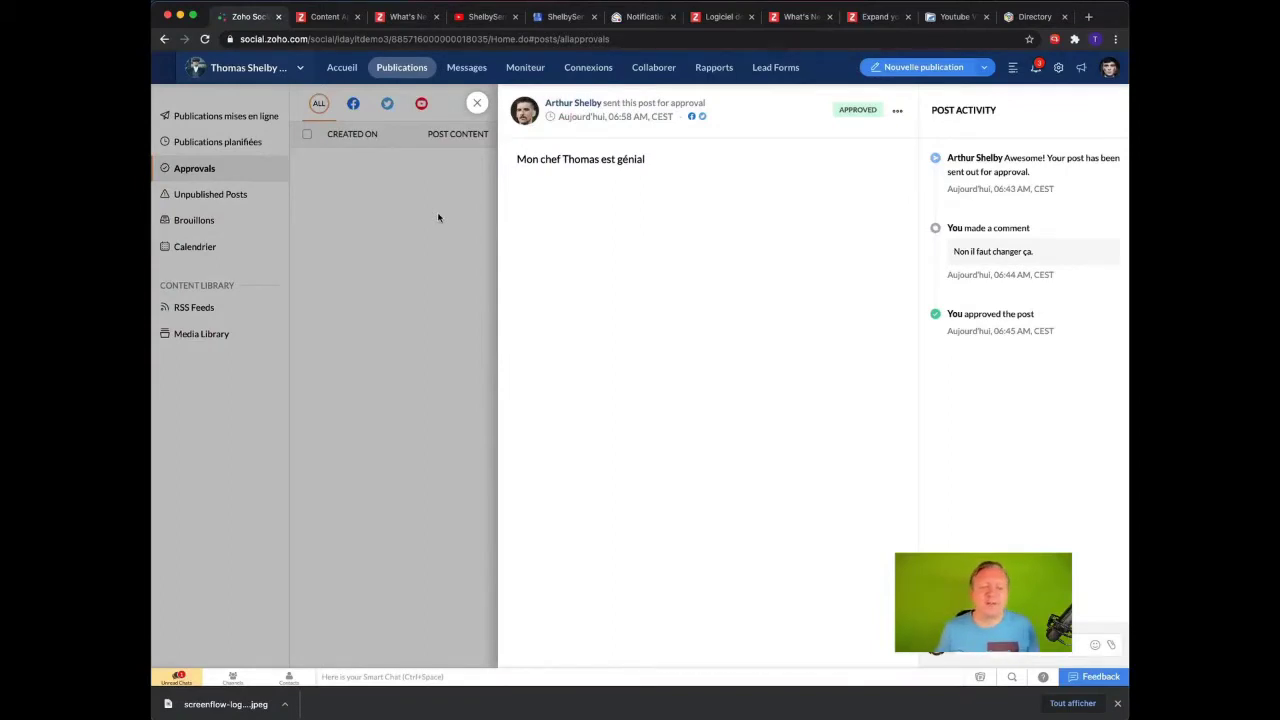
{"action": "left_click", "coordinate": [437, 217]}
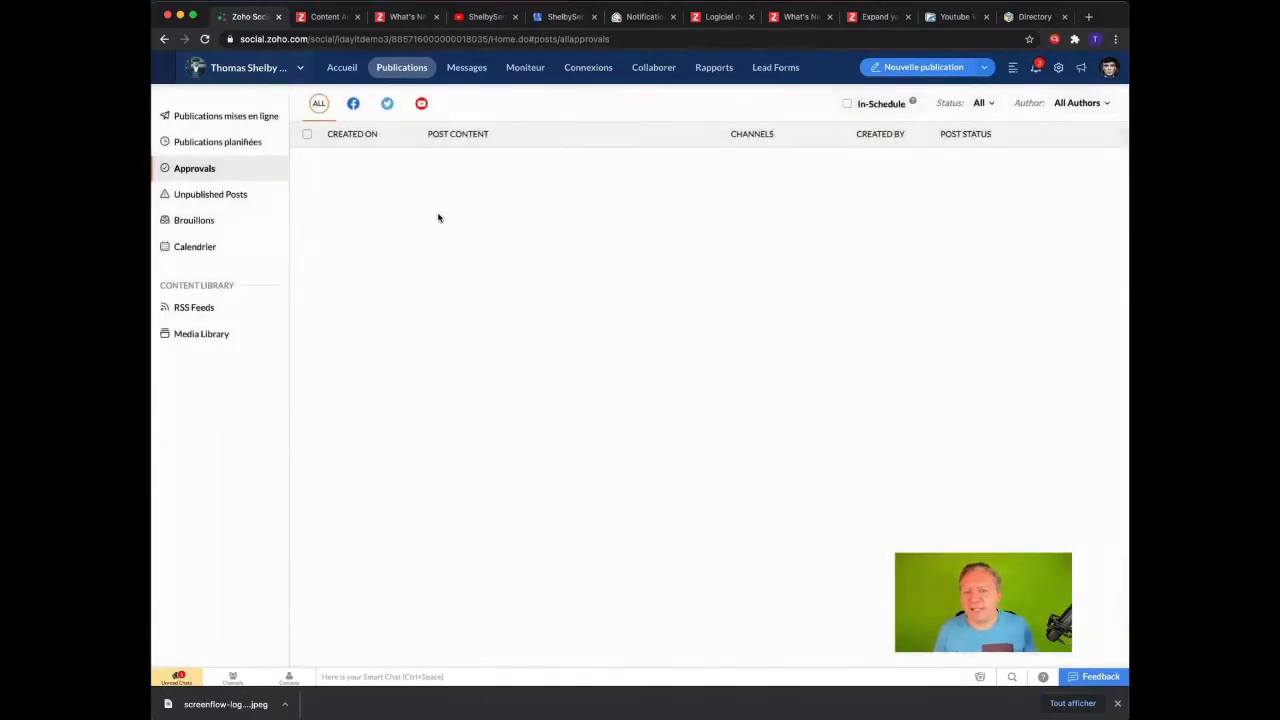